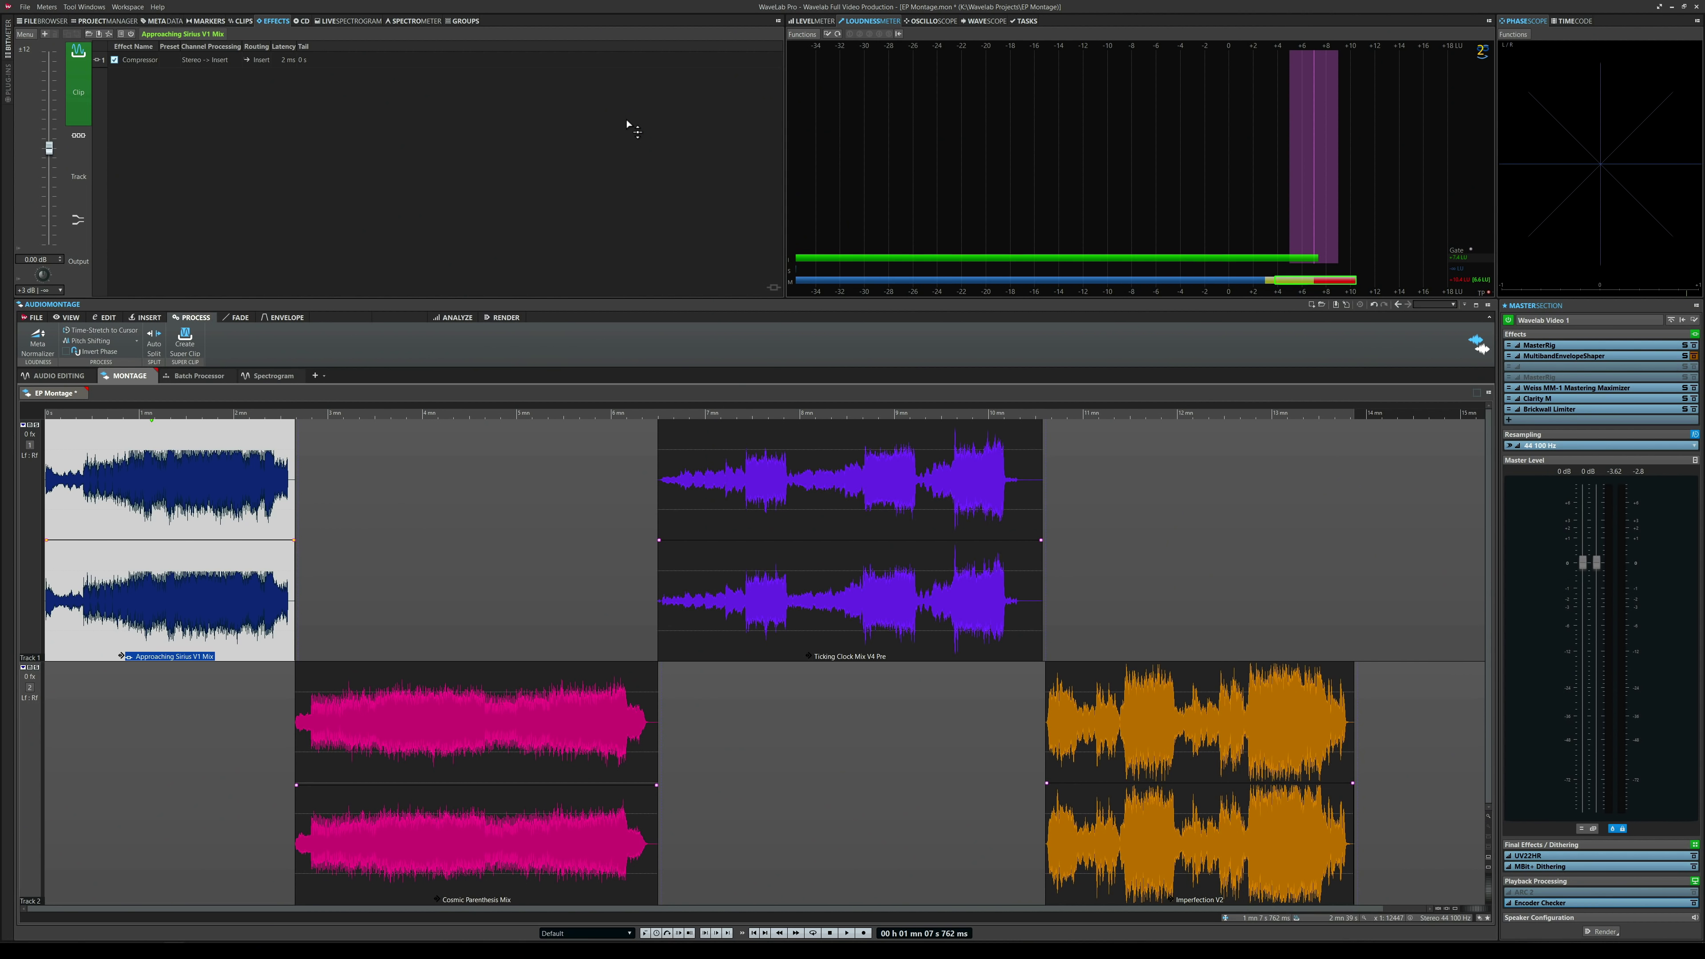
Step: Add VBC FG-Grey after the Compressor on Approaching Sirius V1 Mix and review its Channel Processing options
click(627, 119)
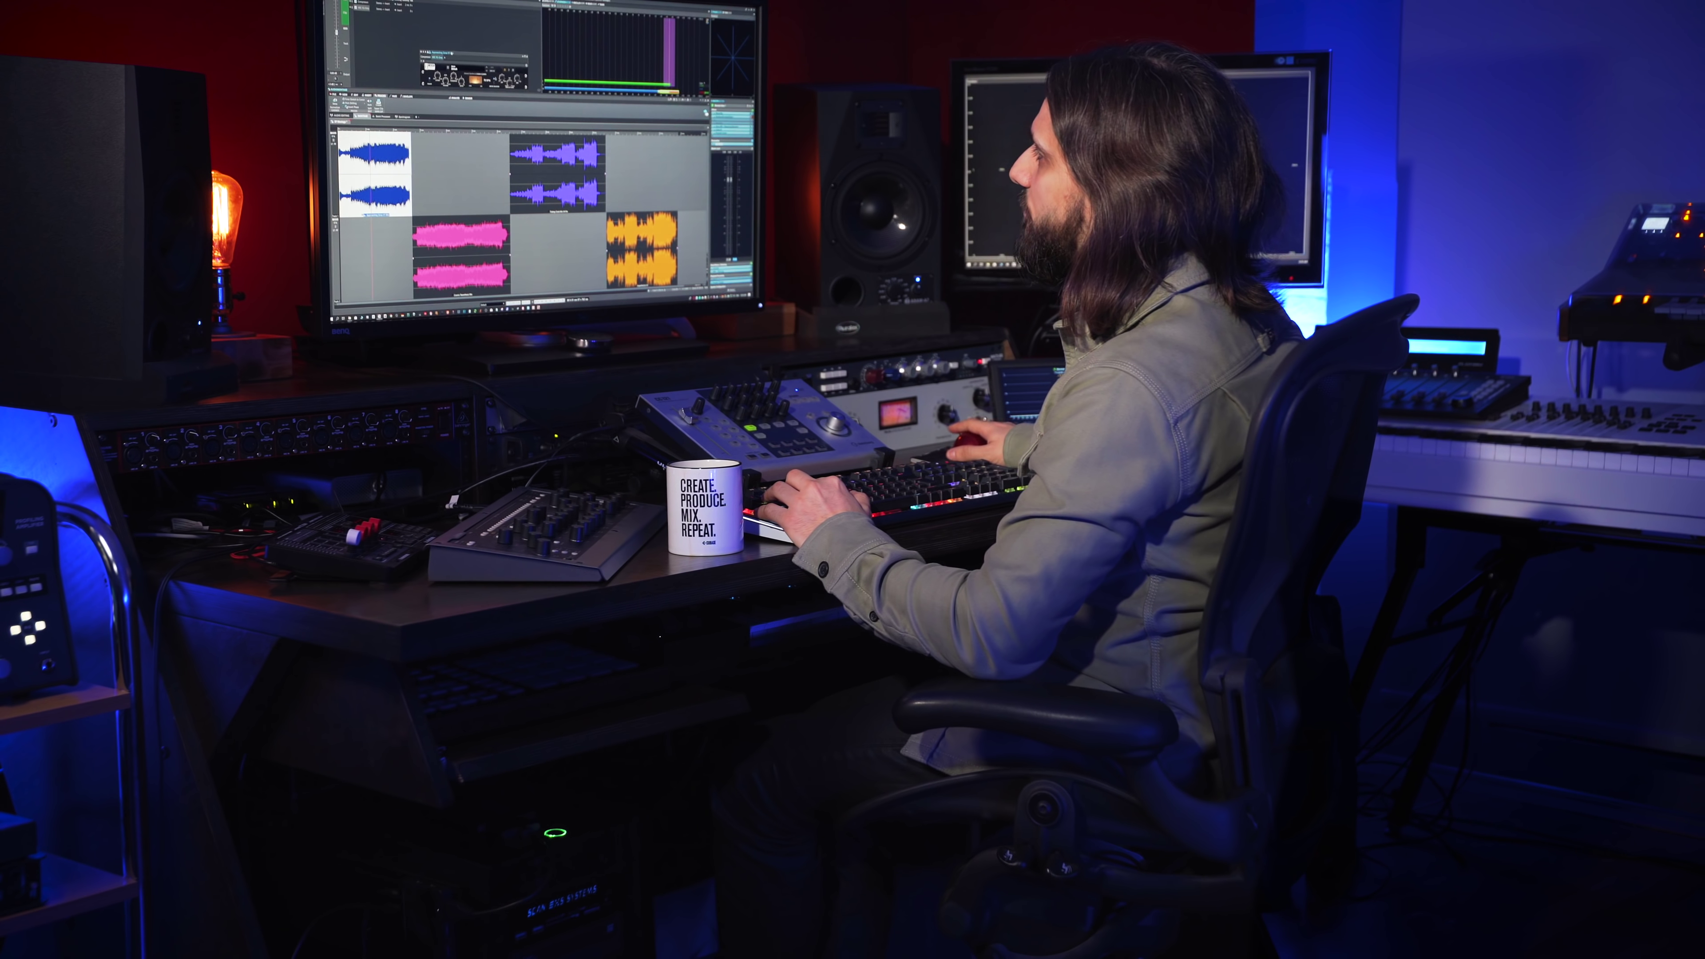
click(448, 285)
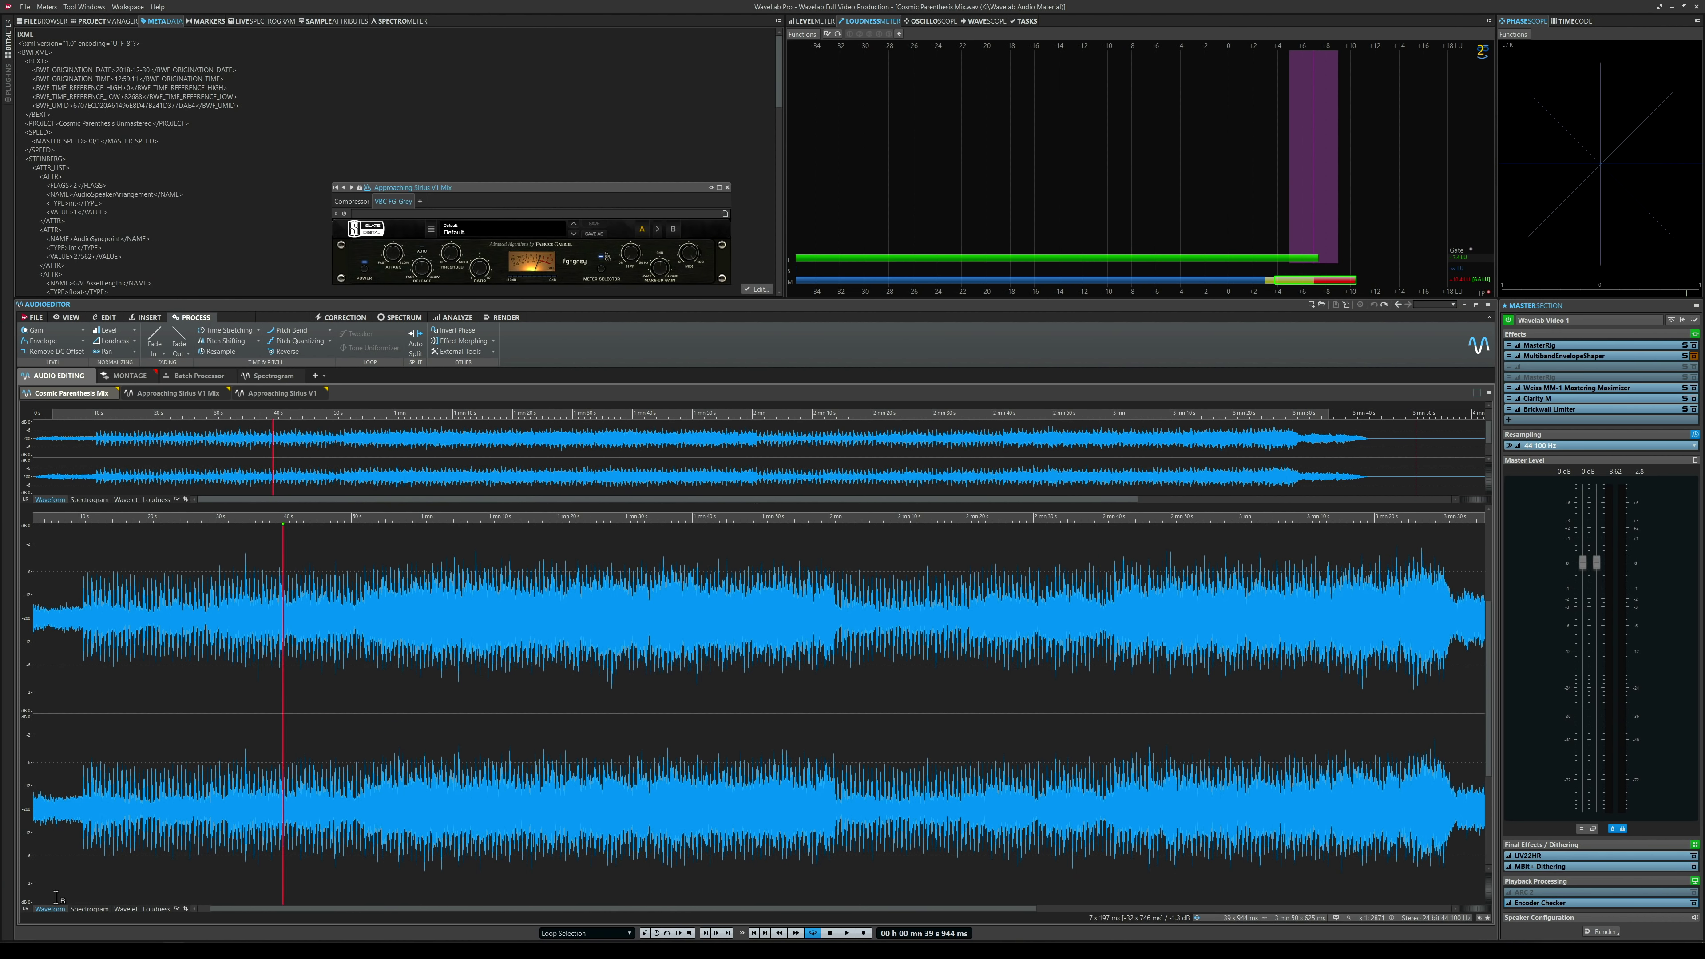
Step: Switch the lower waveform display from L/R to M/S and make test selections across Mid and Side
click(26, 910)
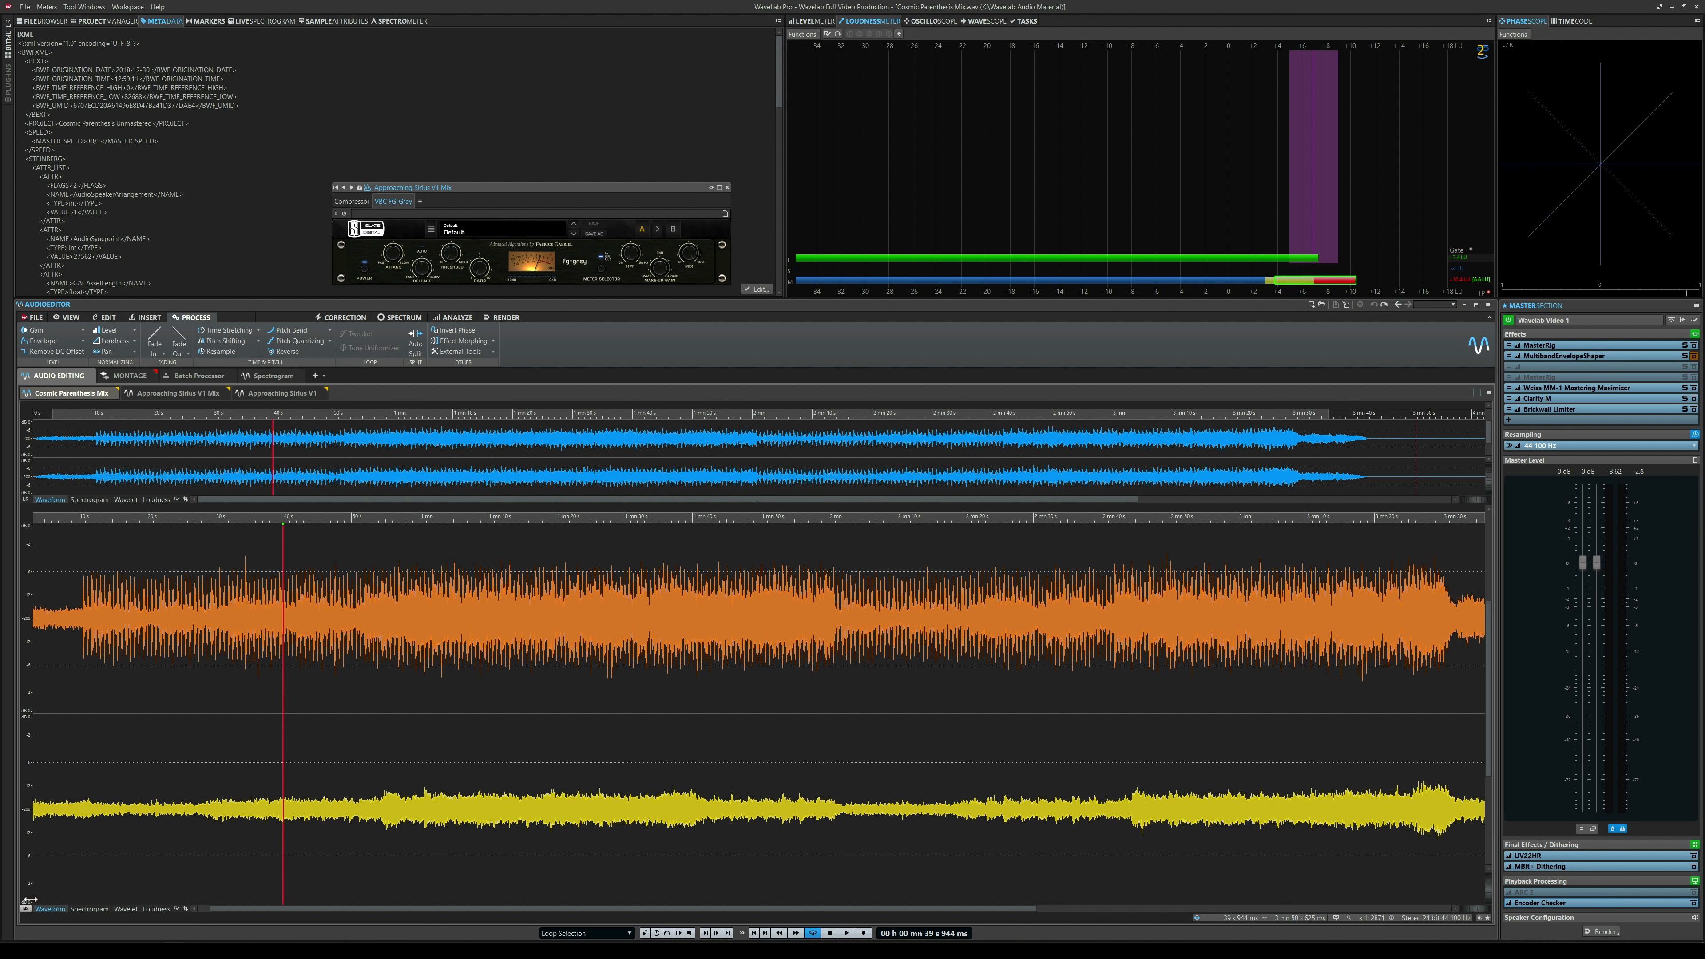
drag(163, 605, 388, 607)
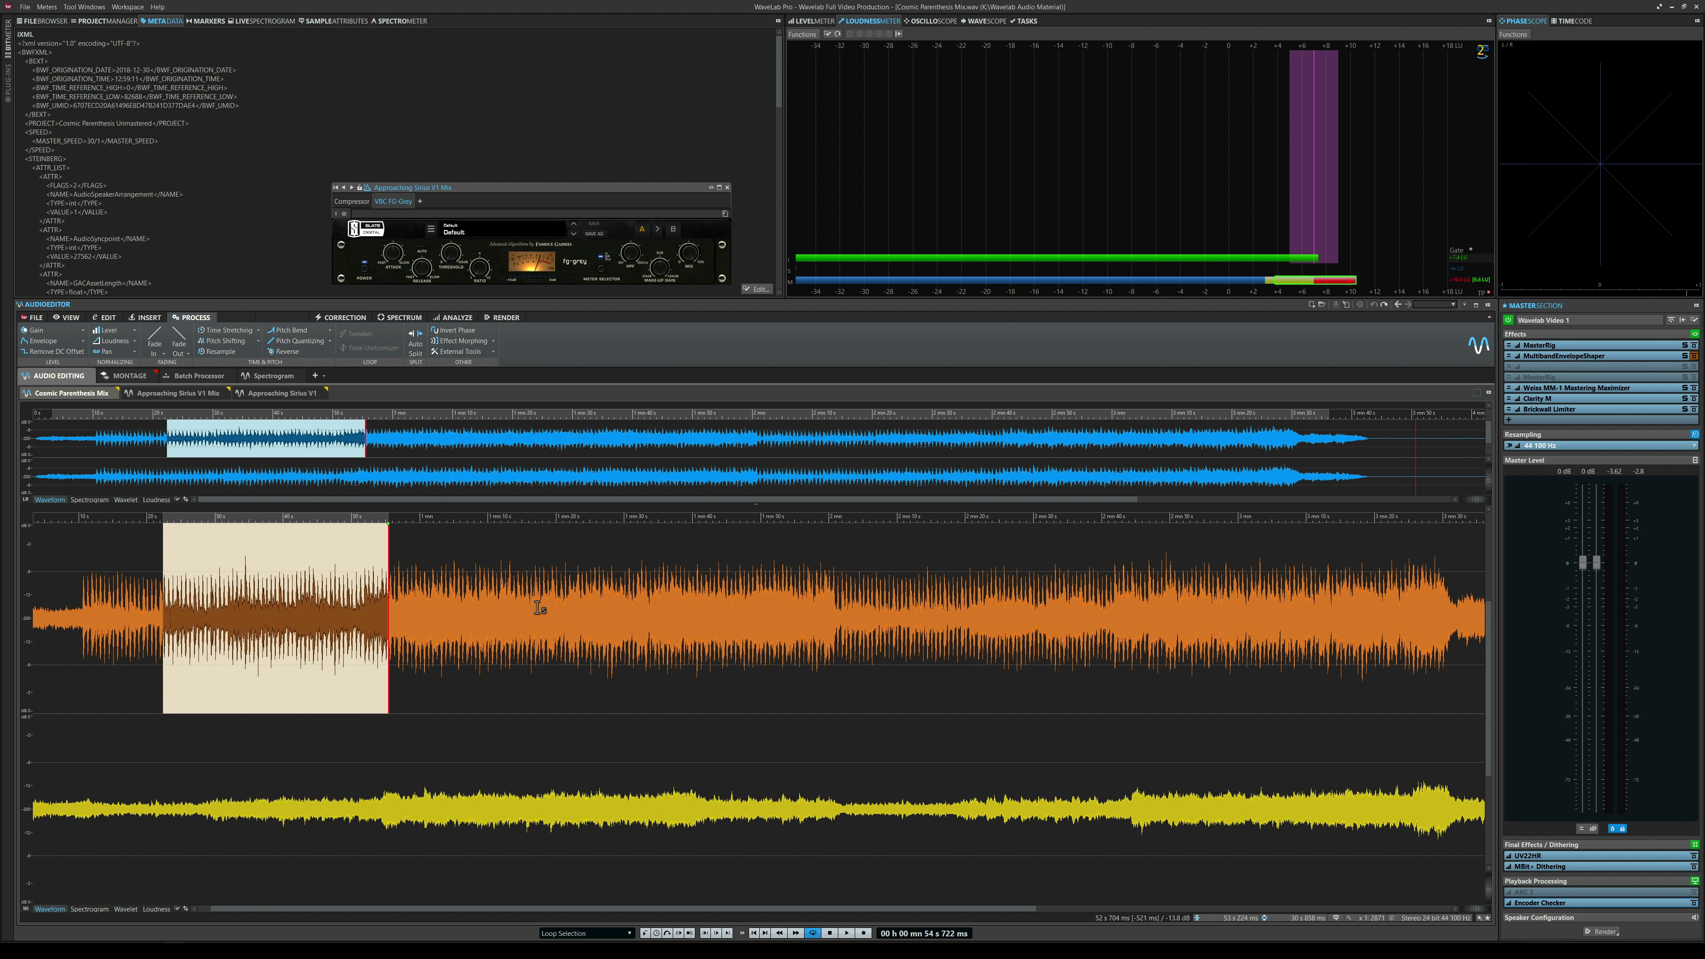
drag(539, 610, 478, 610)
drag(163, 799, 276, 813)
click(134, 799)
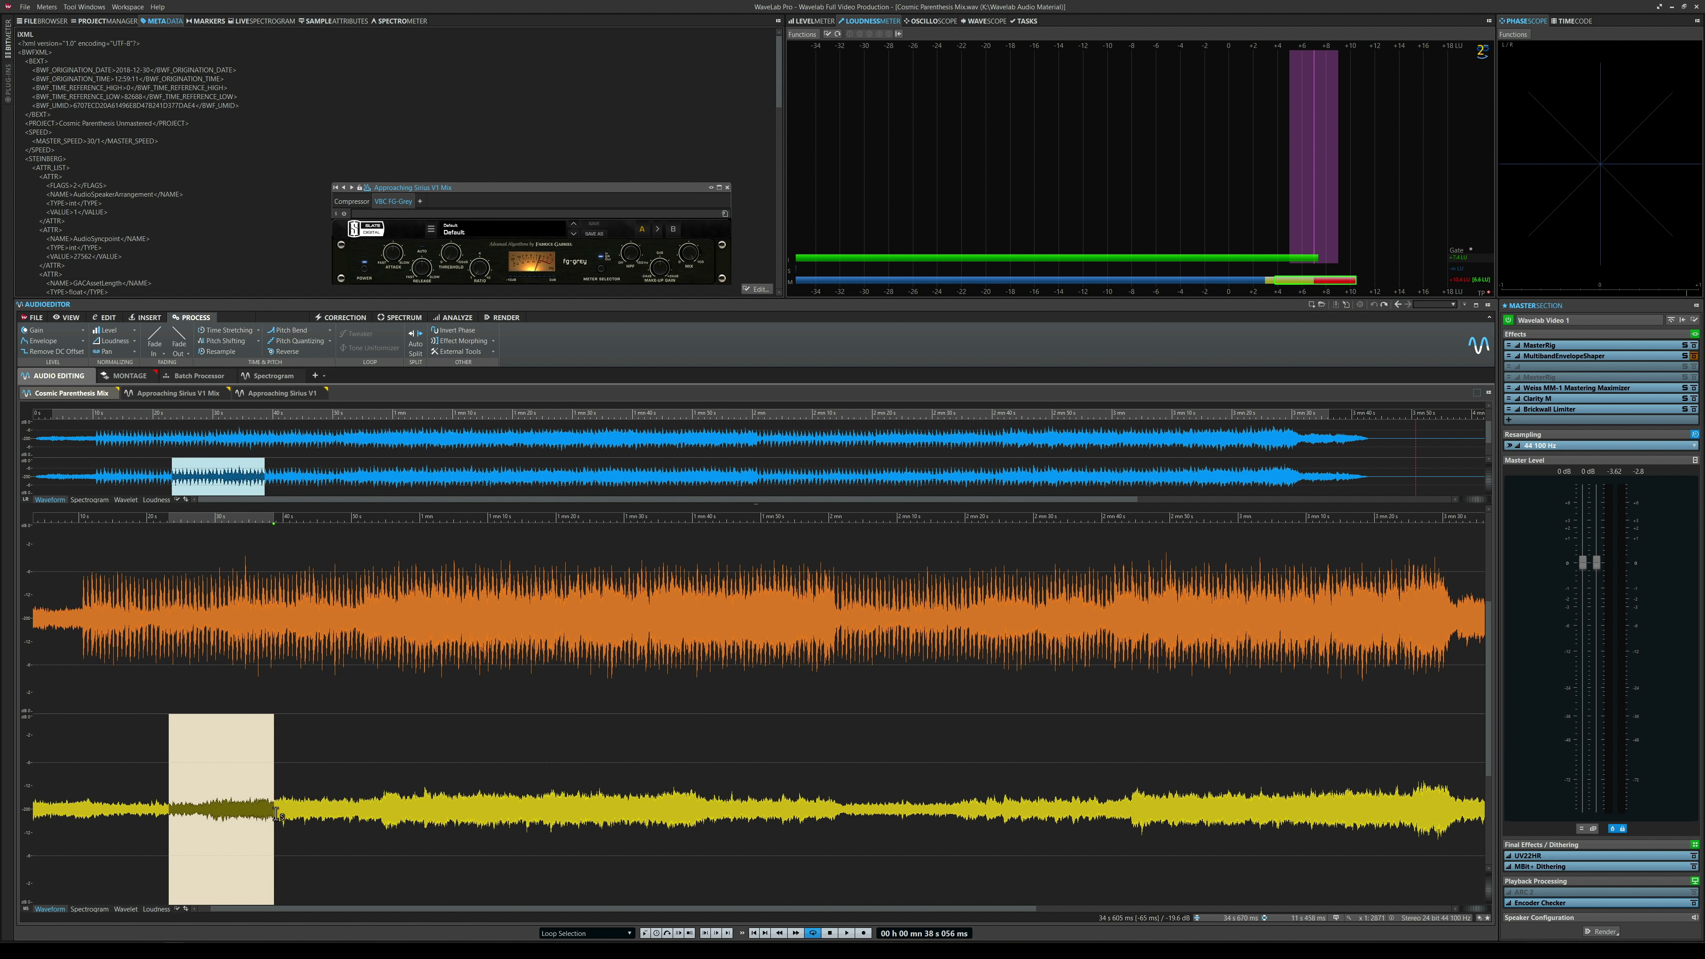
Step: Play Cosmic Parenthesis Mix from about 25 seconds, stopping and resuming playback
click(180, 548)
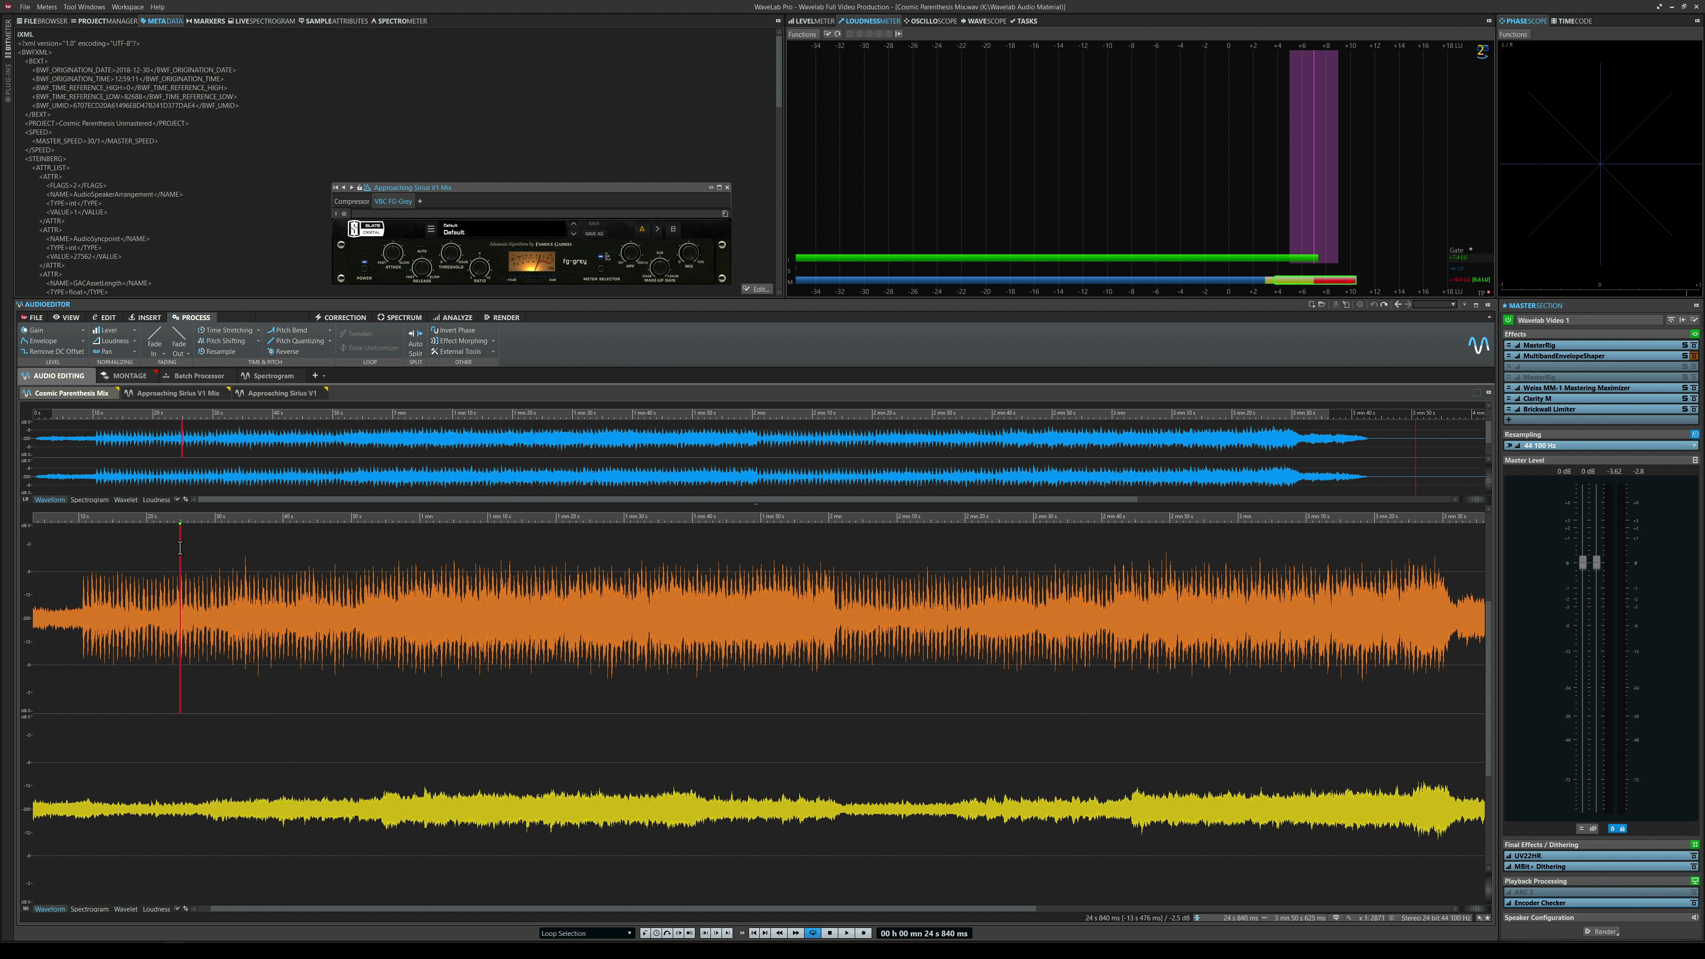
key(space)
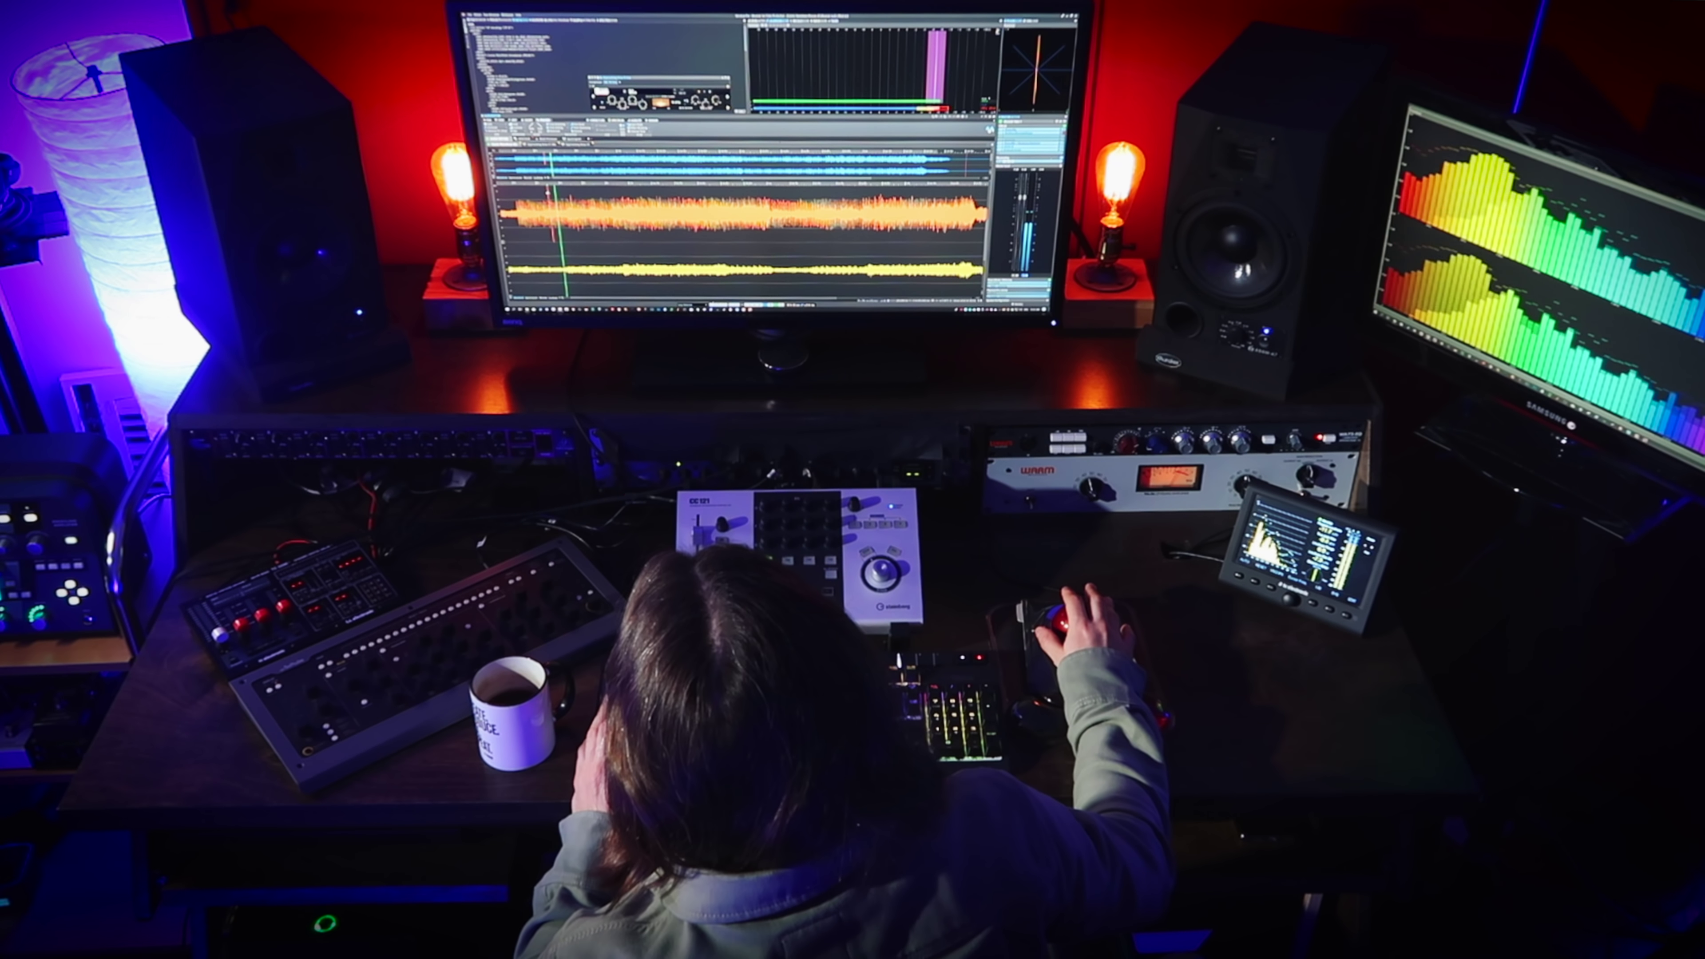
key(space)
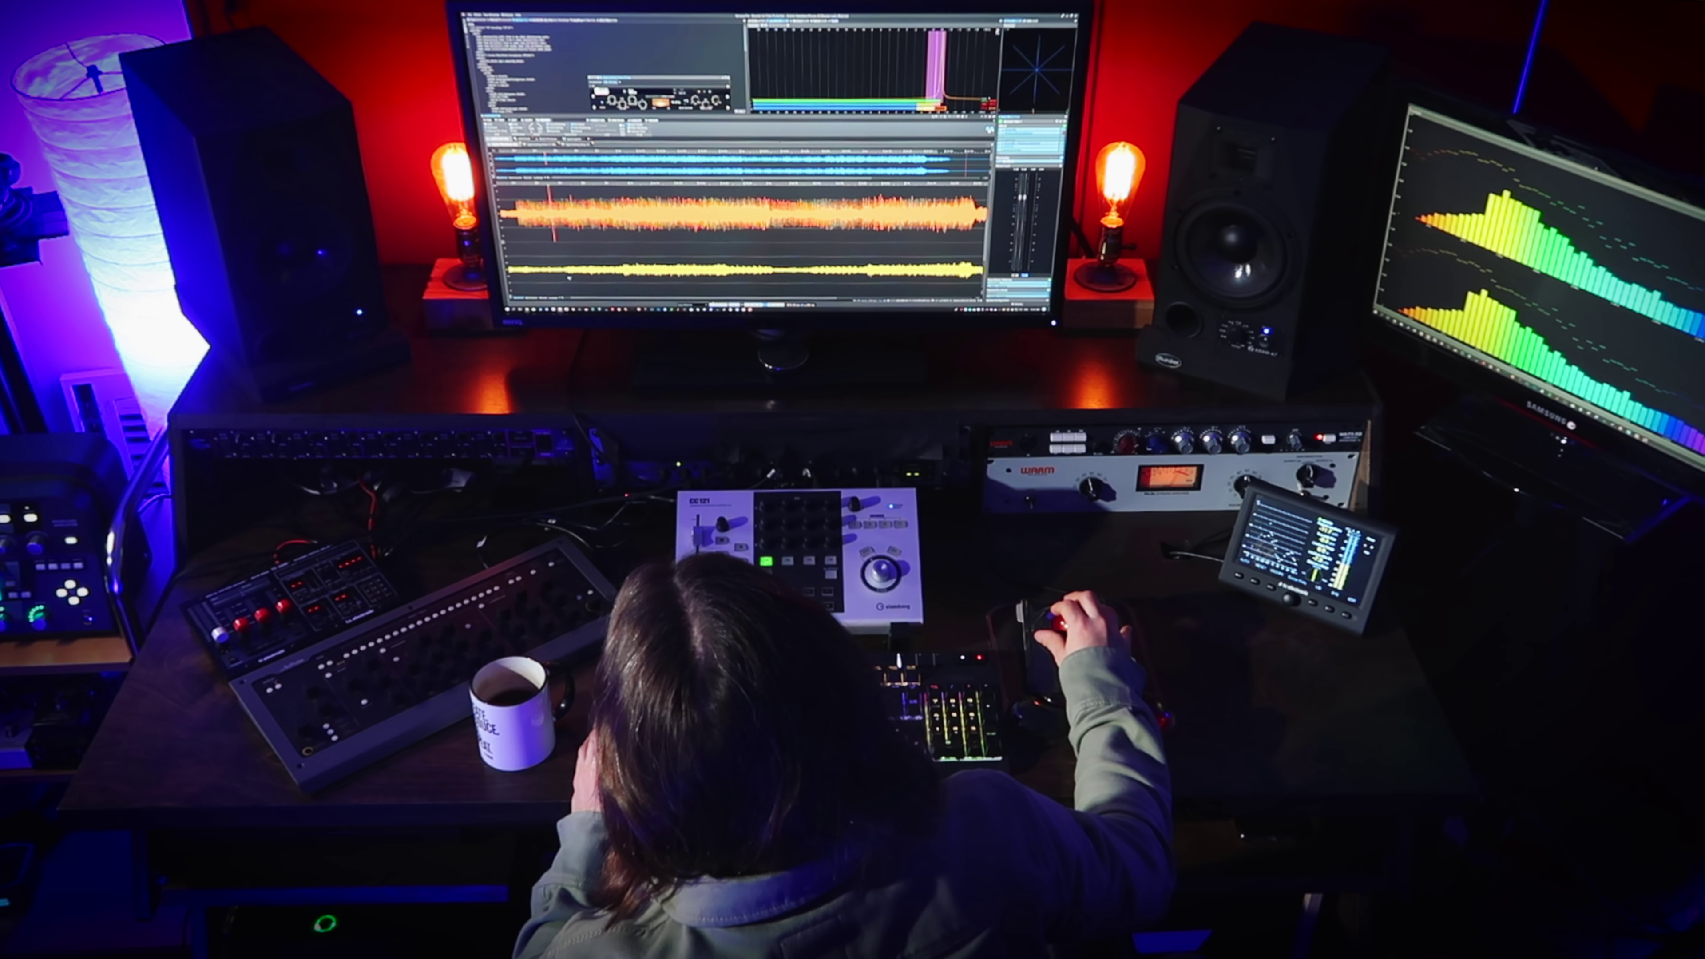
key(space)
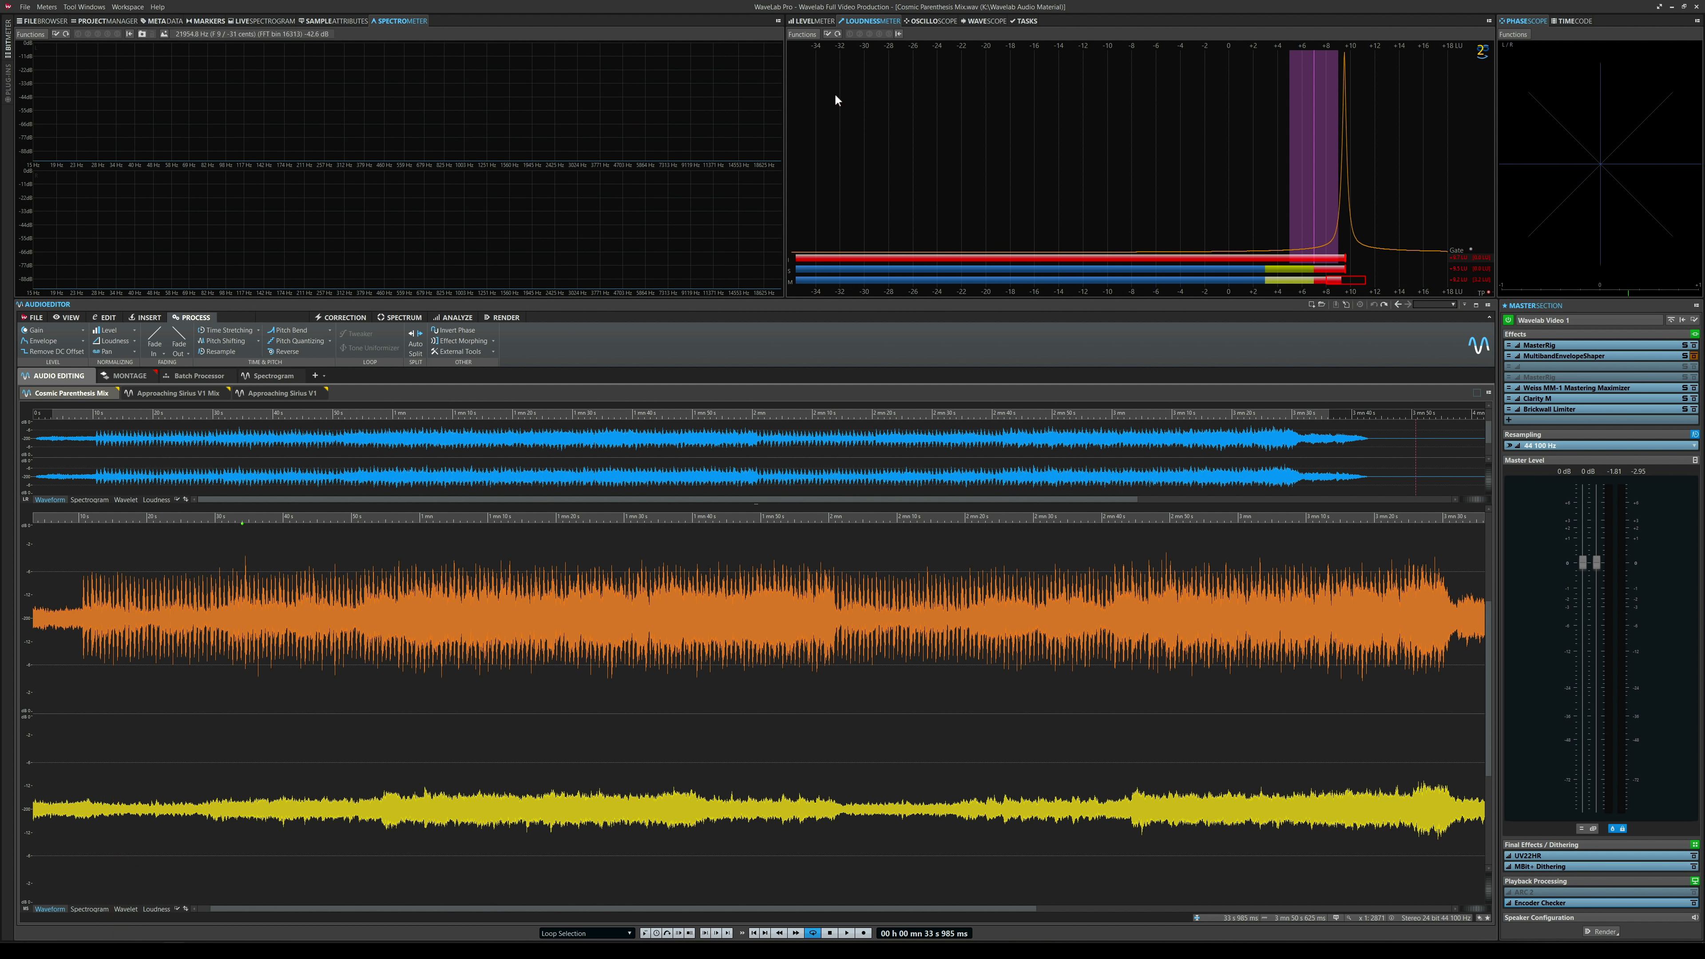
Step: Show the Level Meter in the meter pane and a Live Spectrogram in the upper tool window
click(817, 21)
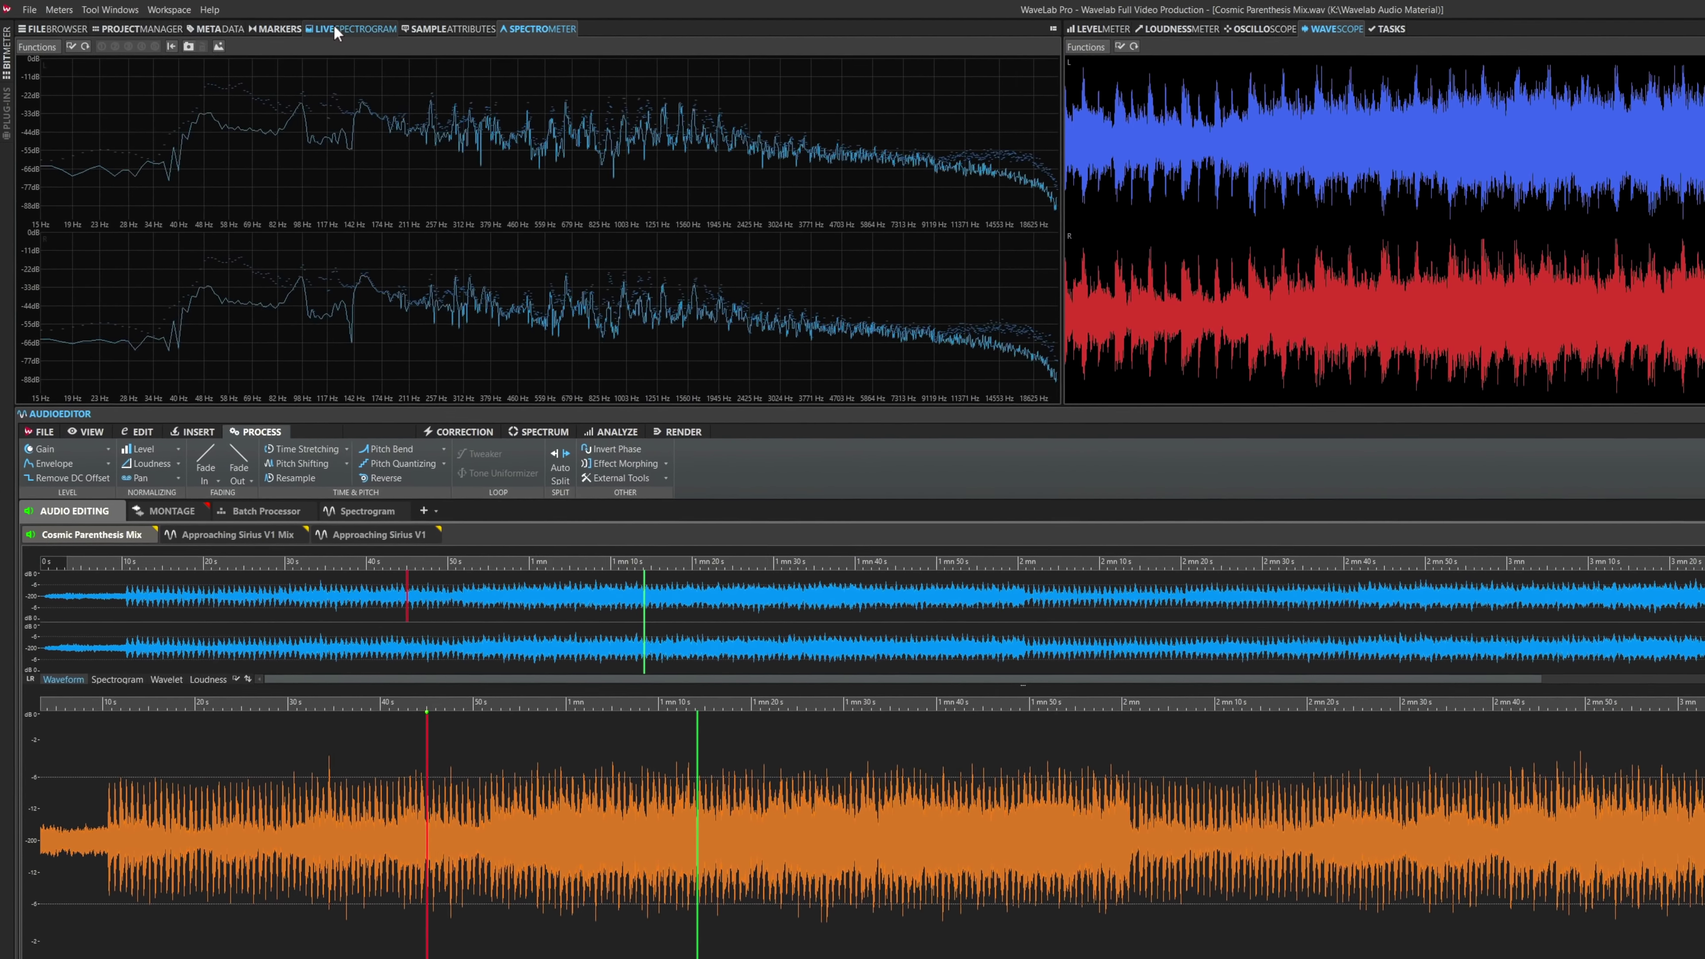
click(310, 27)
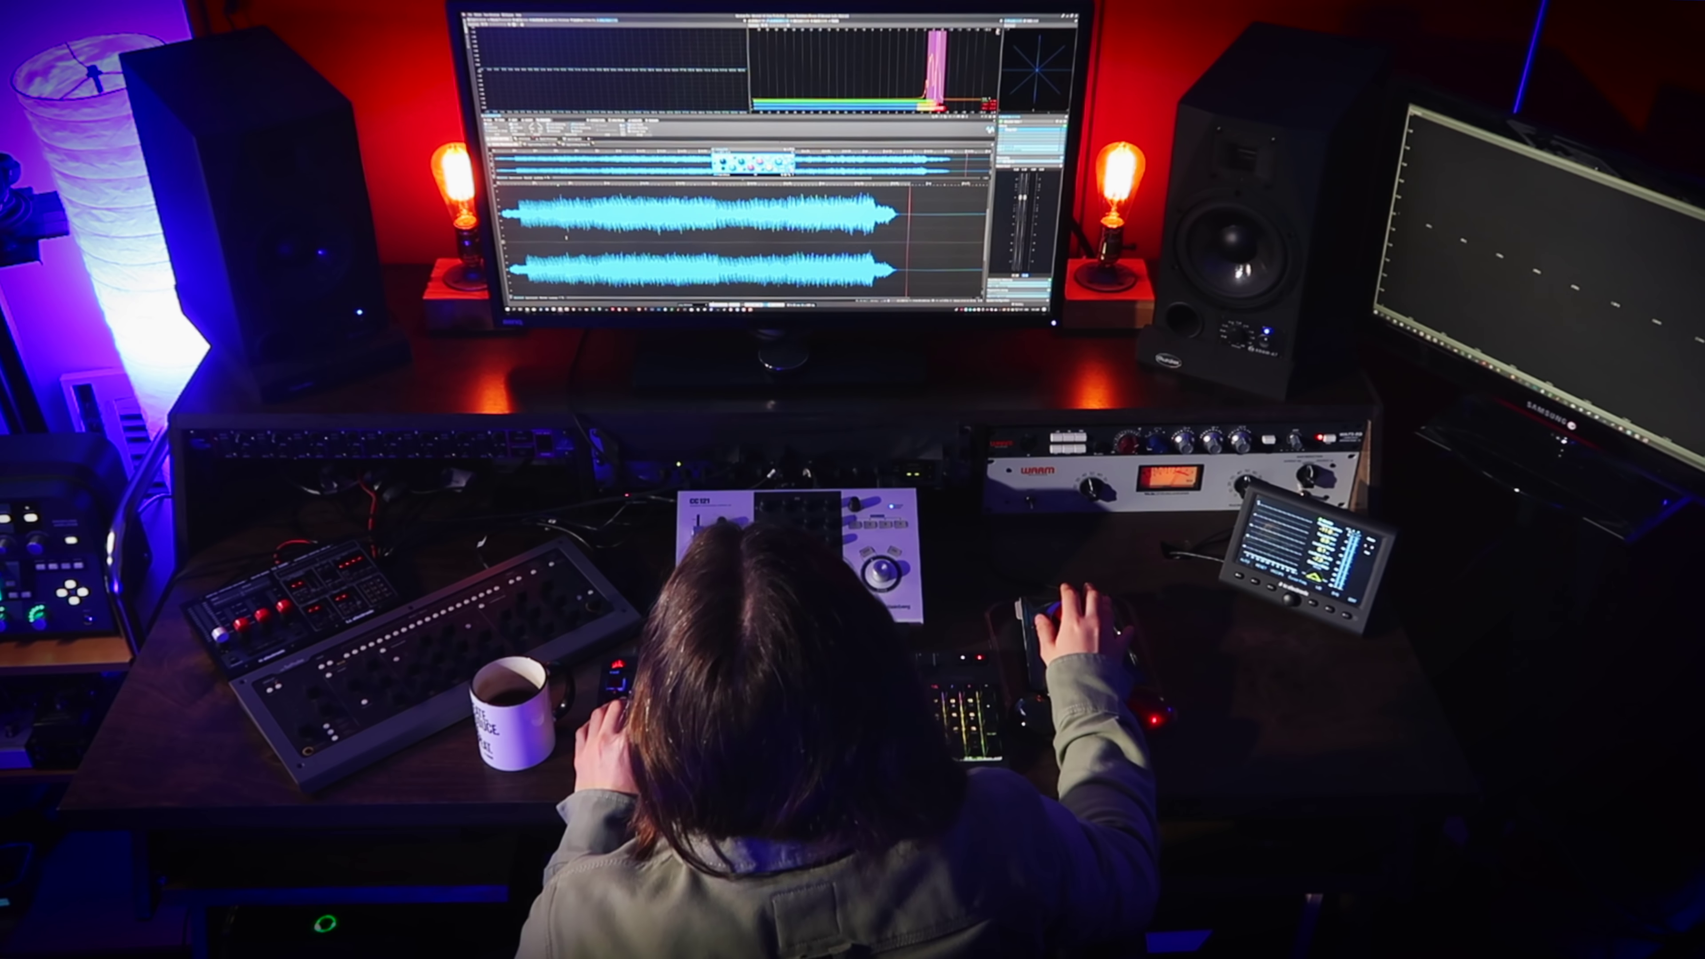
Step: Play the song and raise the Maag EQ4's yellow AIR GAIN knob
key(space)
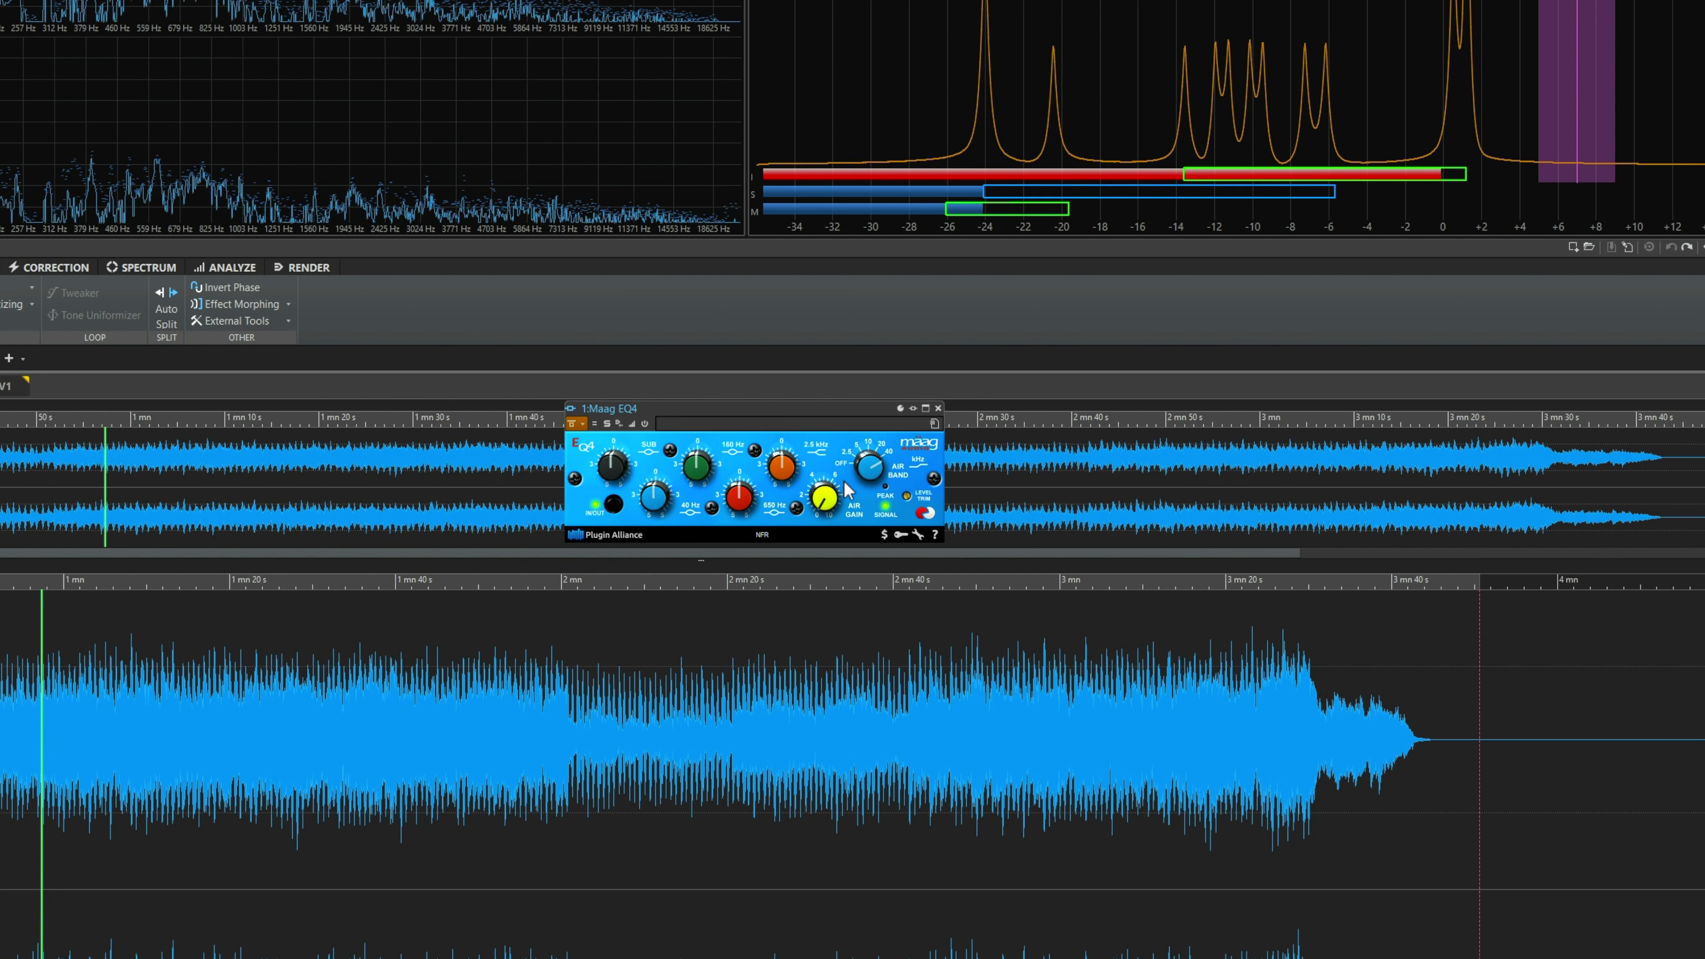
drag(842, 494, 830, 467)
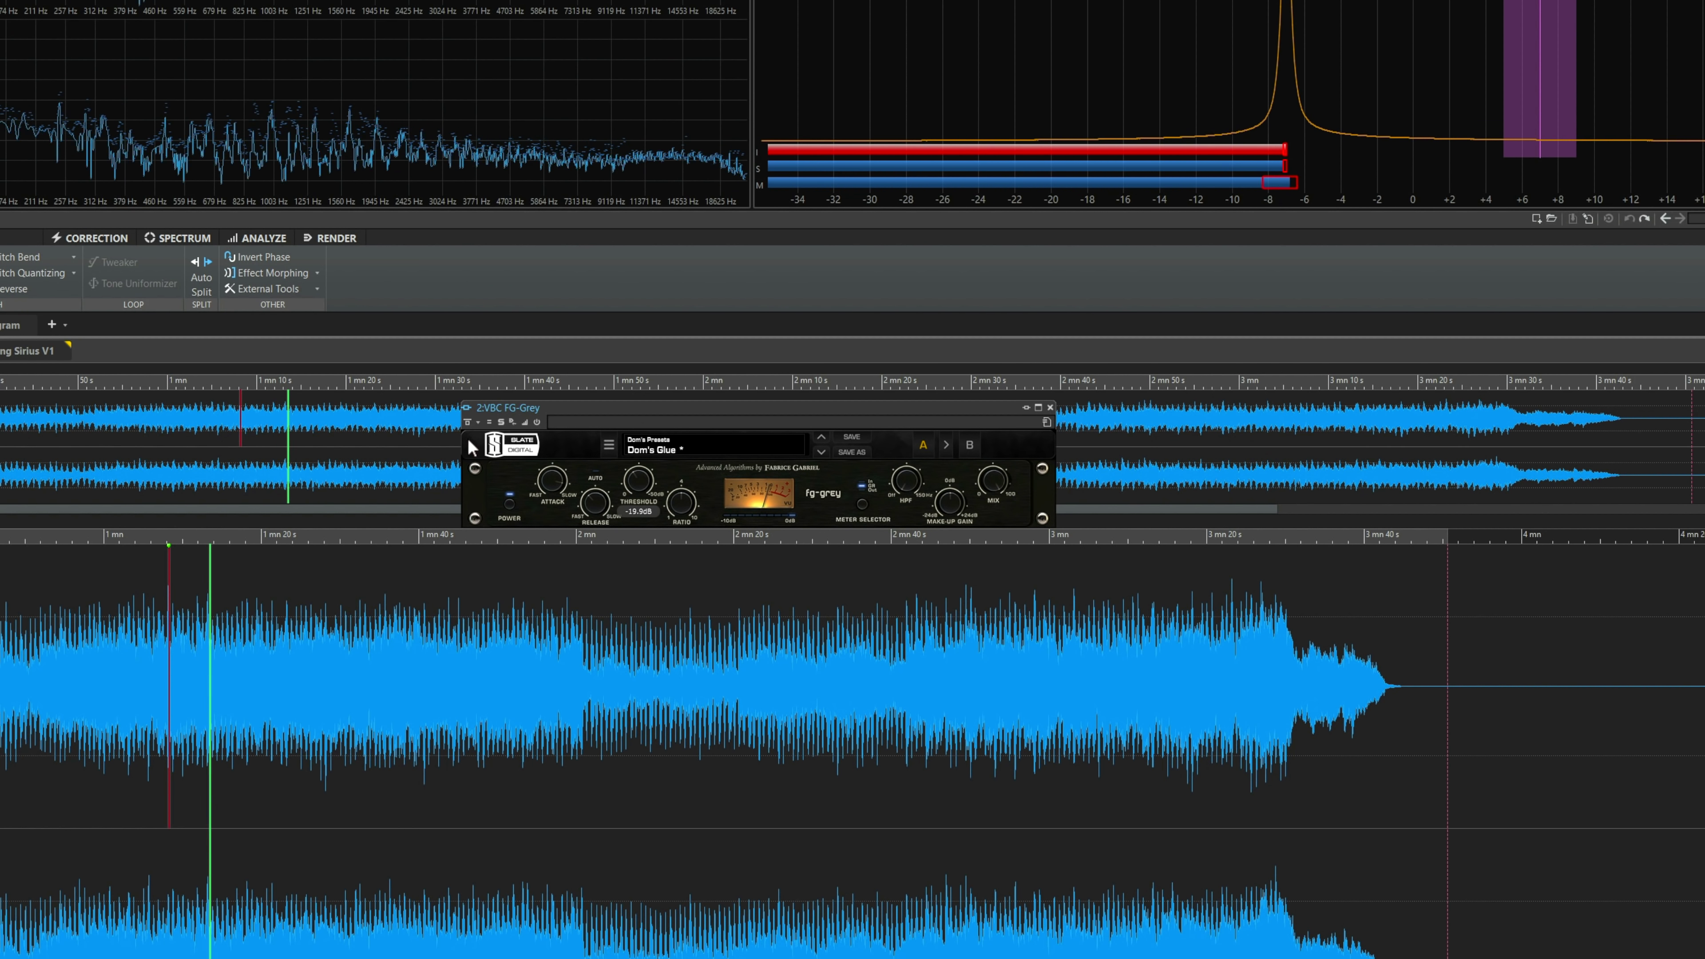
Step: Set the VBC FG-Grey bypass mode to Bypass Source Signal and engage the bypass
click(477, 421)
click(484, 471)
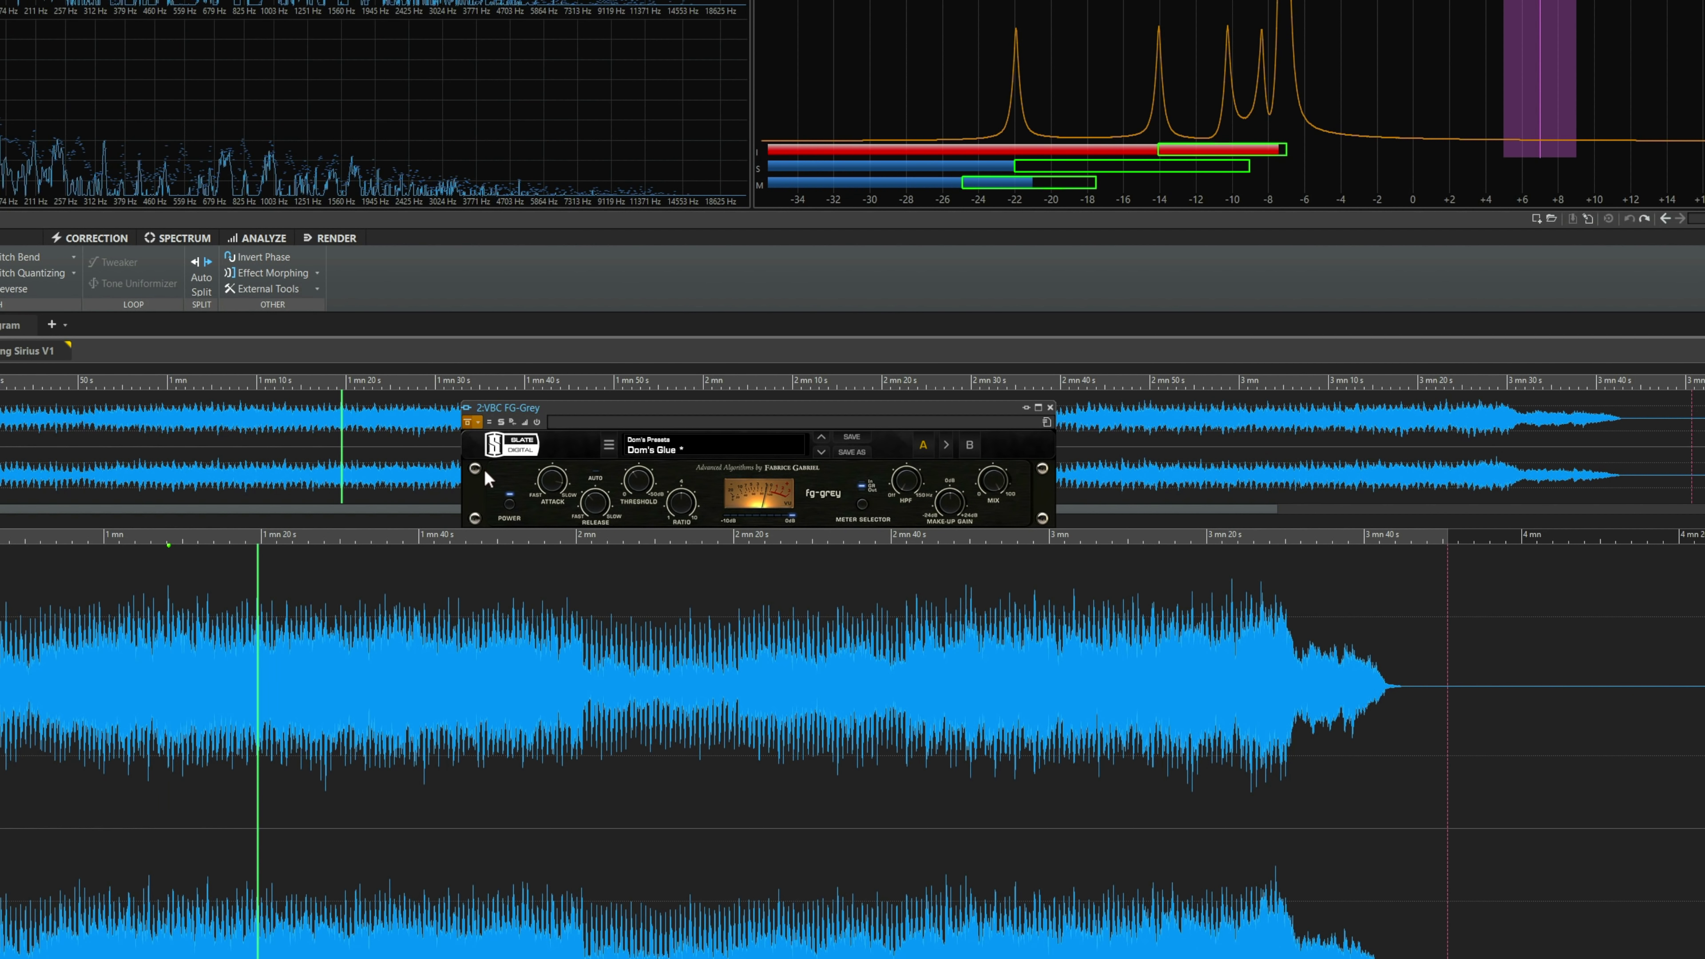
click(467, 422)
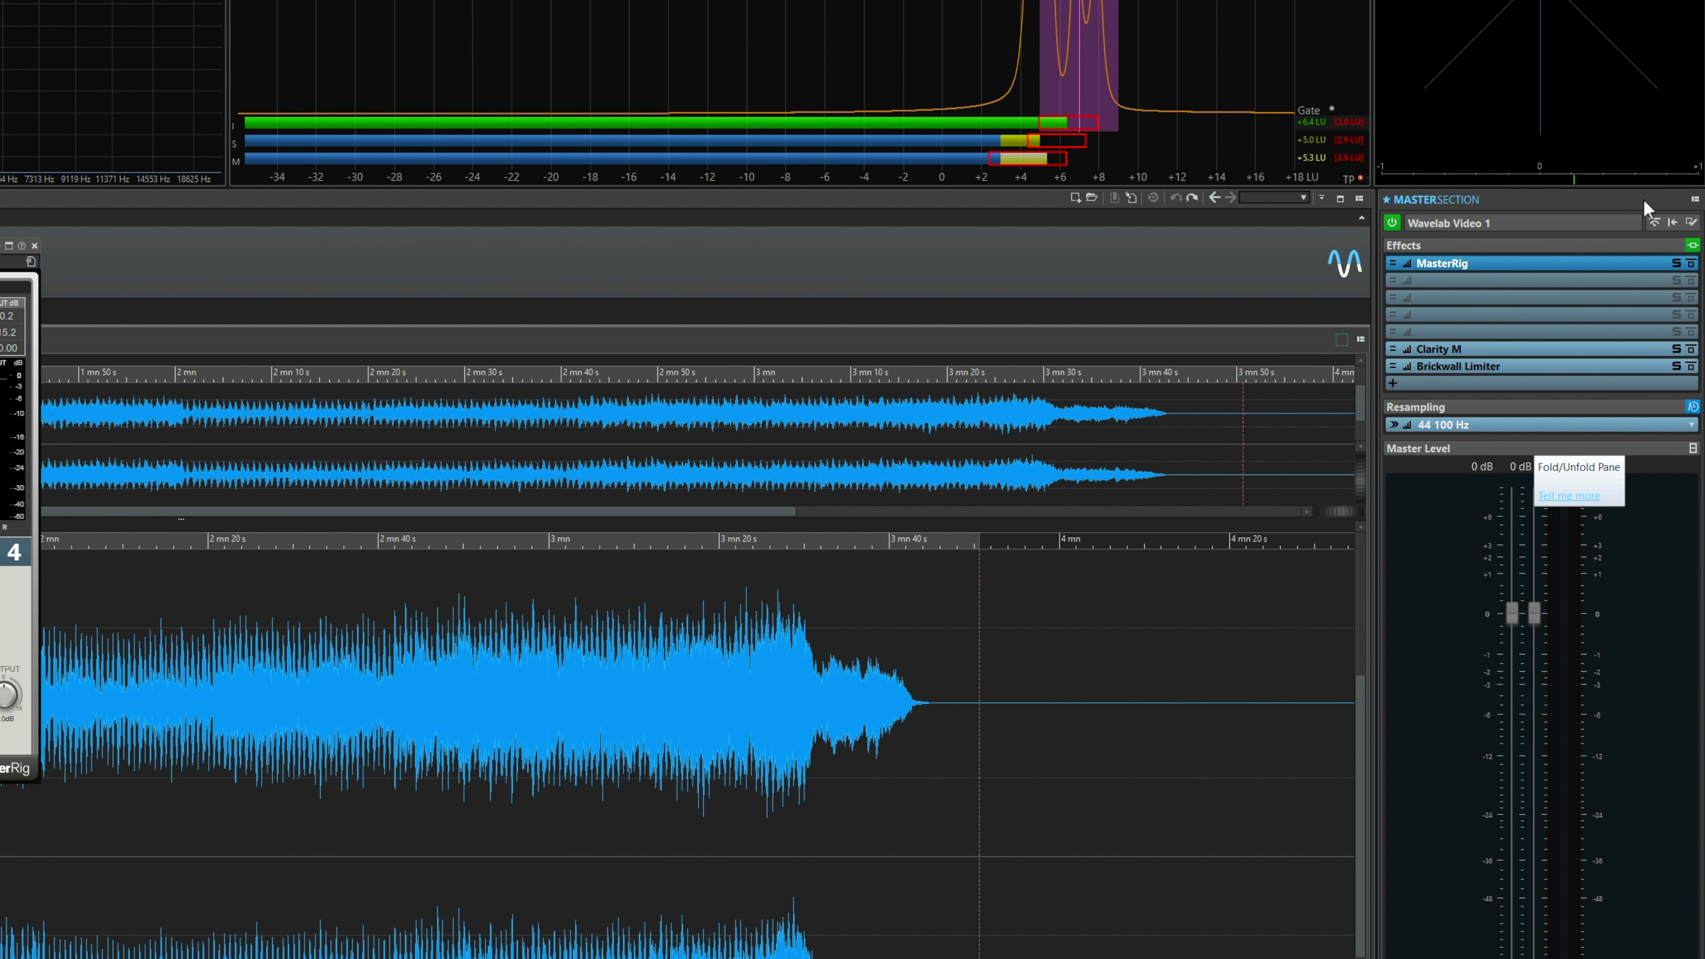
Step: Open Smart Bypass from the Master Section, start playback and update the loudness-matching gains
click(1654, 224)
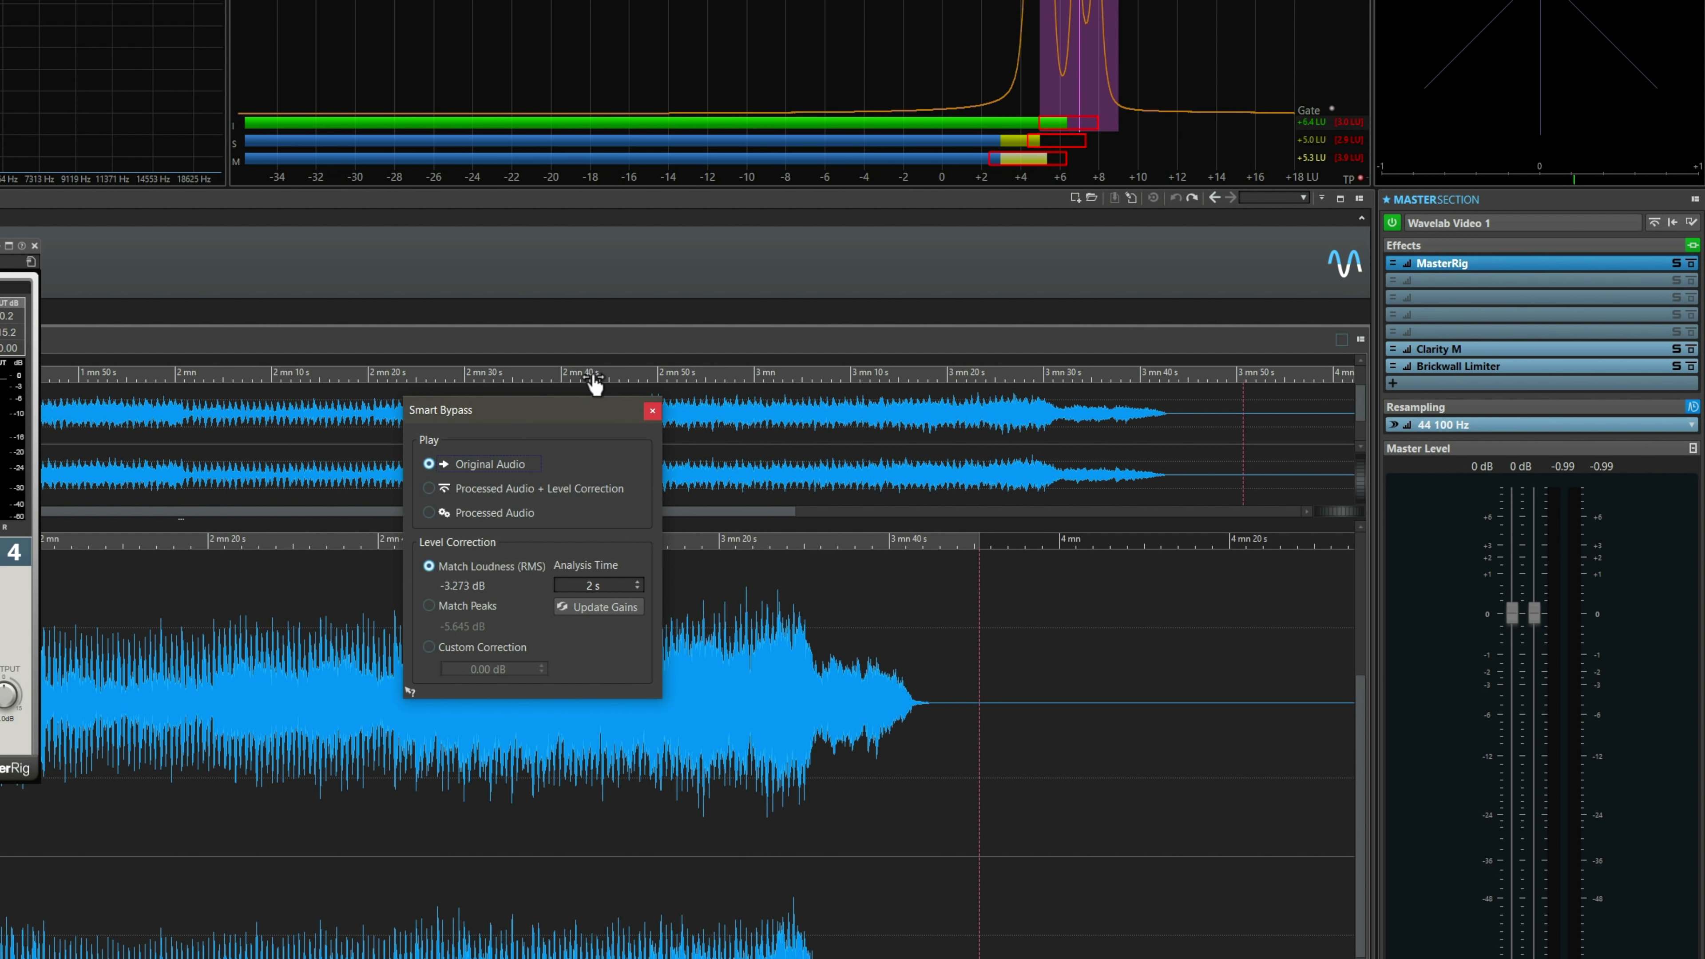
drag(515, 415, 404, 392)
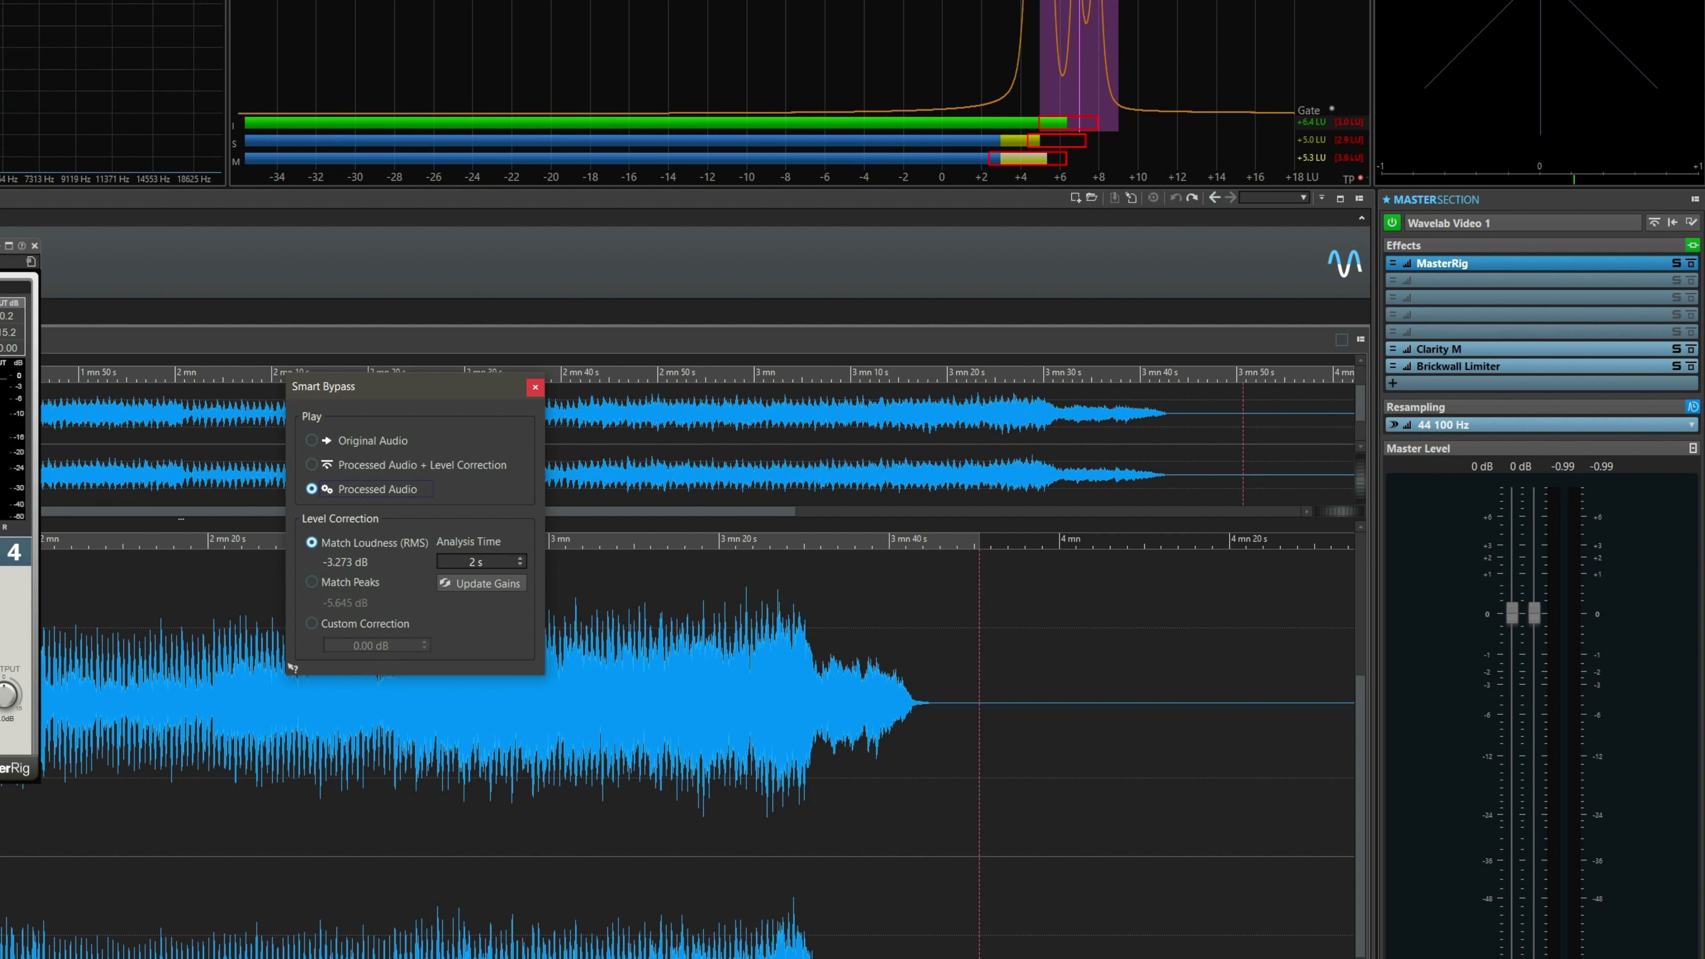
key(space)
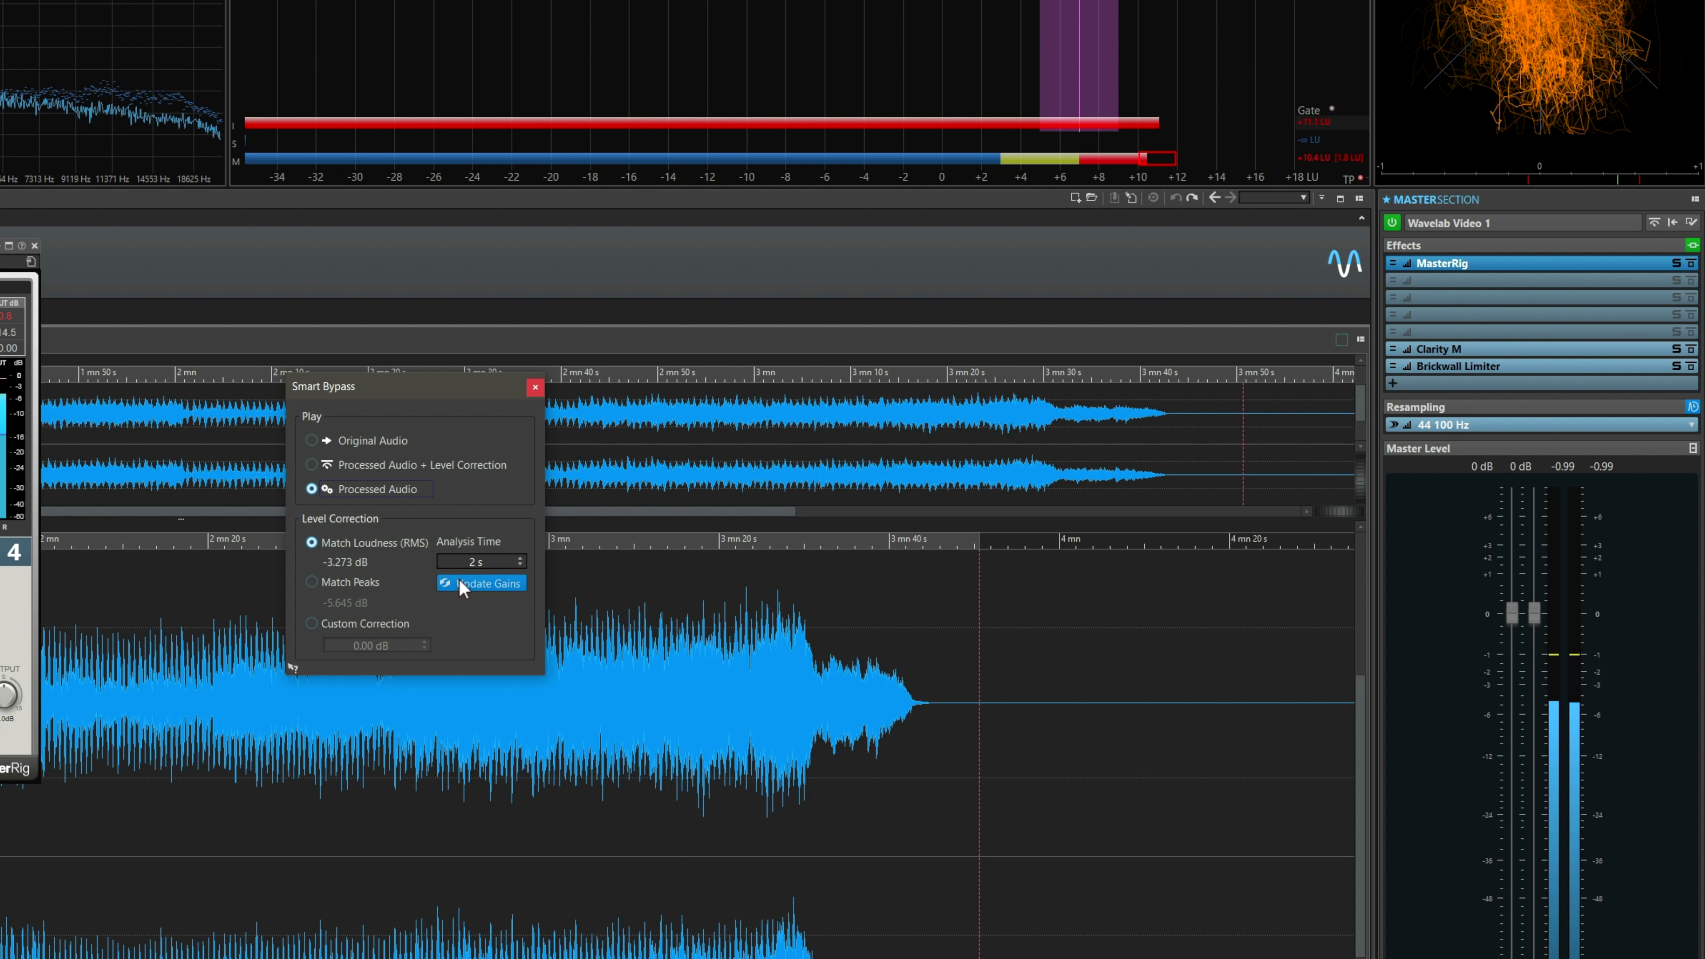
click(459, 583)
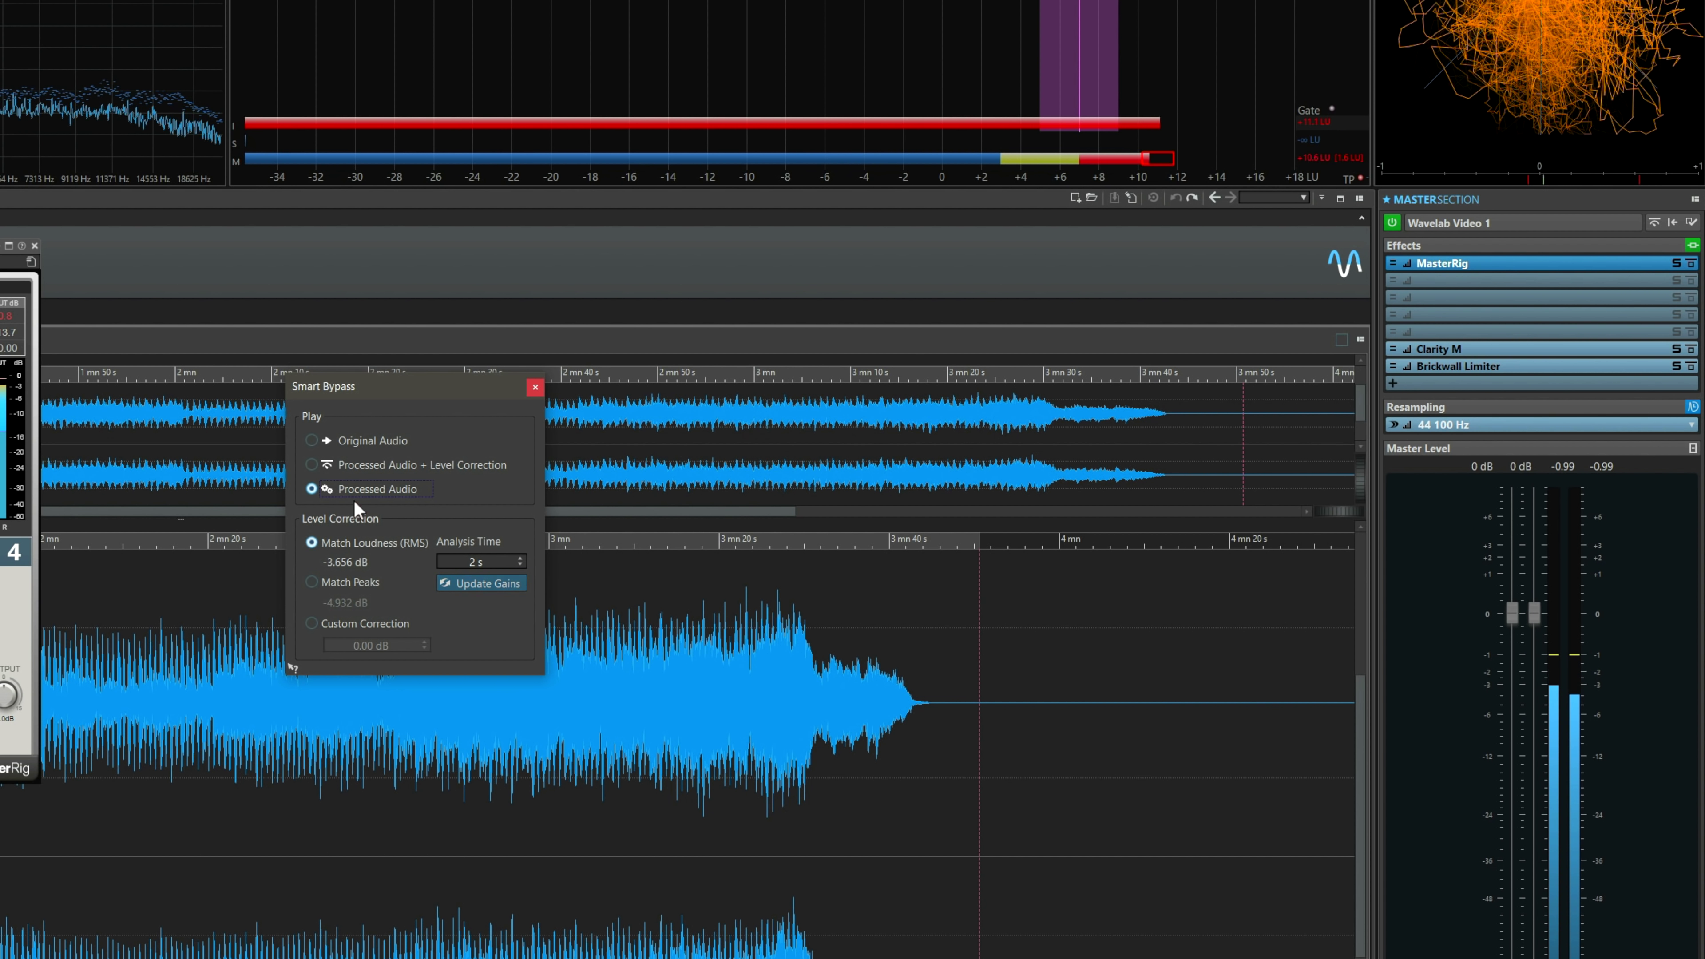
Step: Alternate twice between Original Audio and Processed Audio + Level Correction
click(312, 441)
click(312, 465)
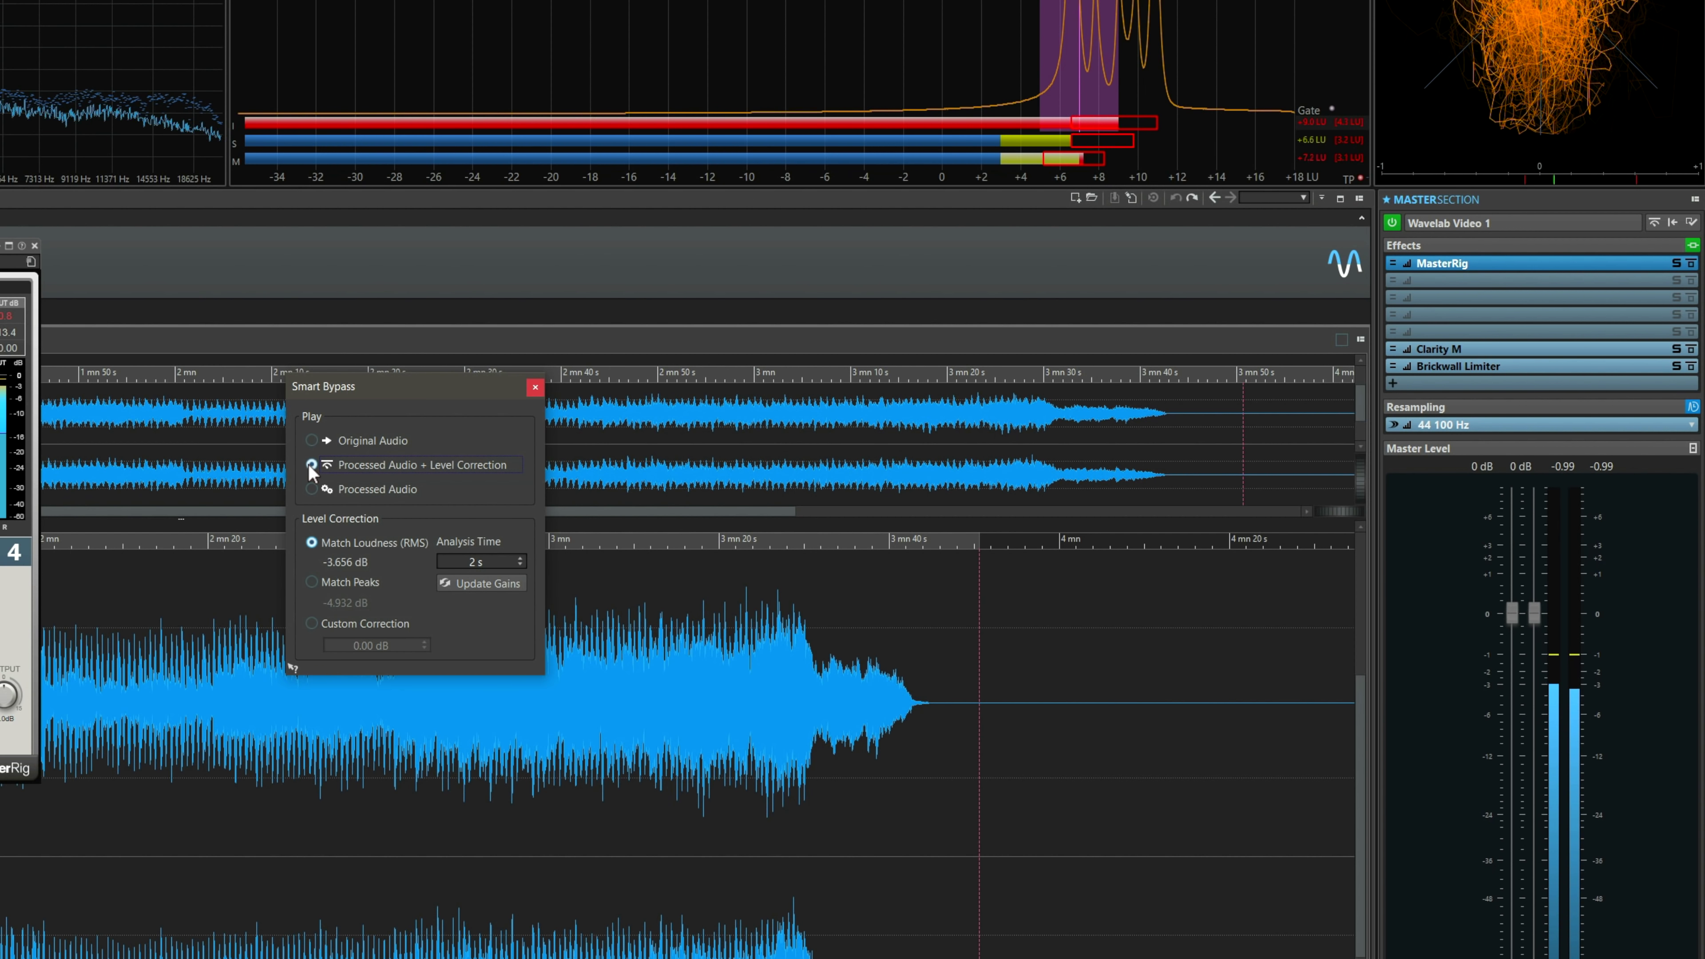
click(312, 441)
click(312, 465)
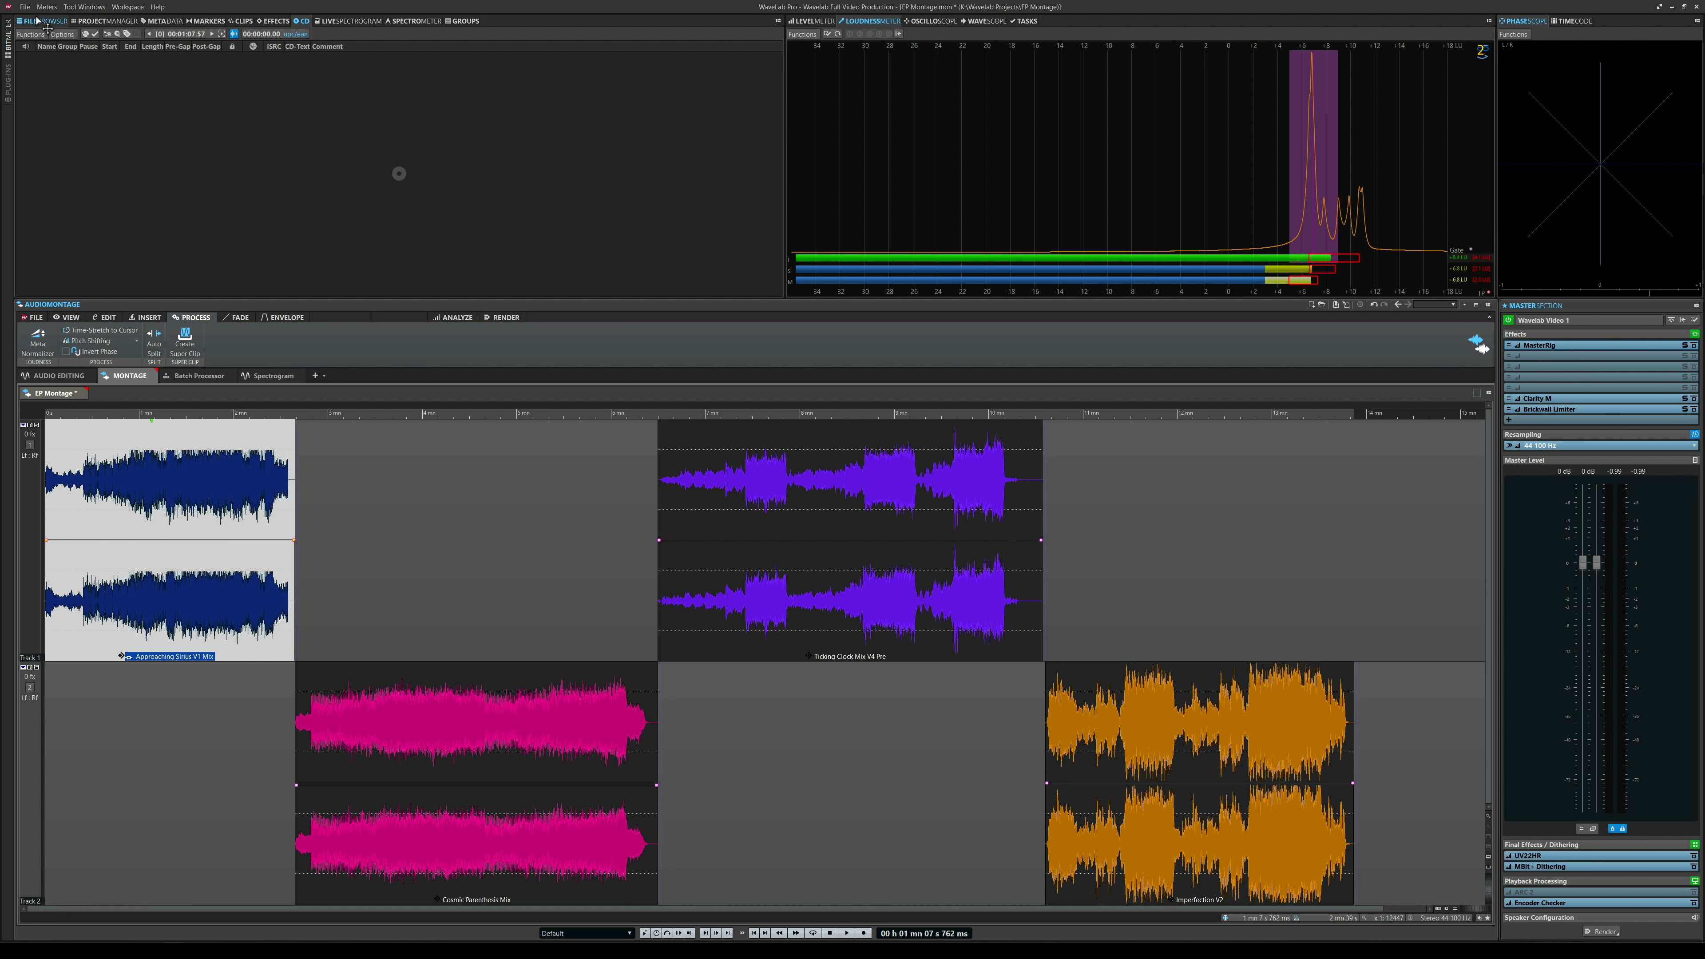
Step: Run the CD Wizard from the CD window's Functions menu to mark four CD tracks
click(27, 35)
click(67, 106)
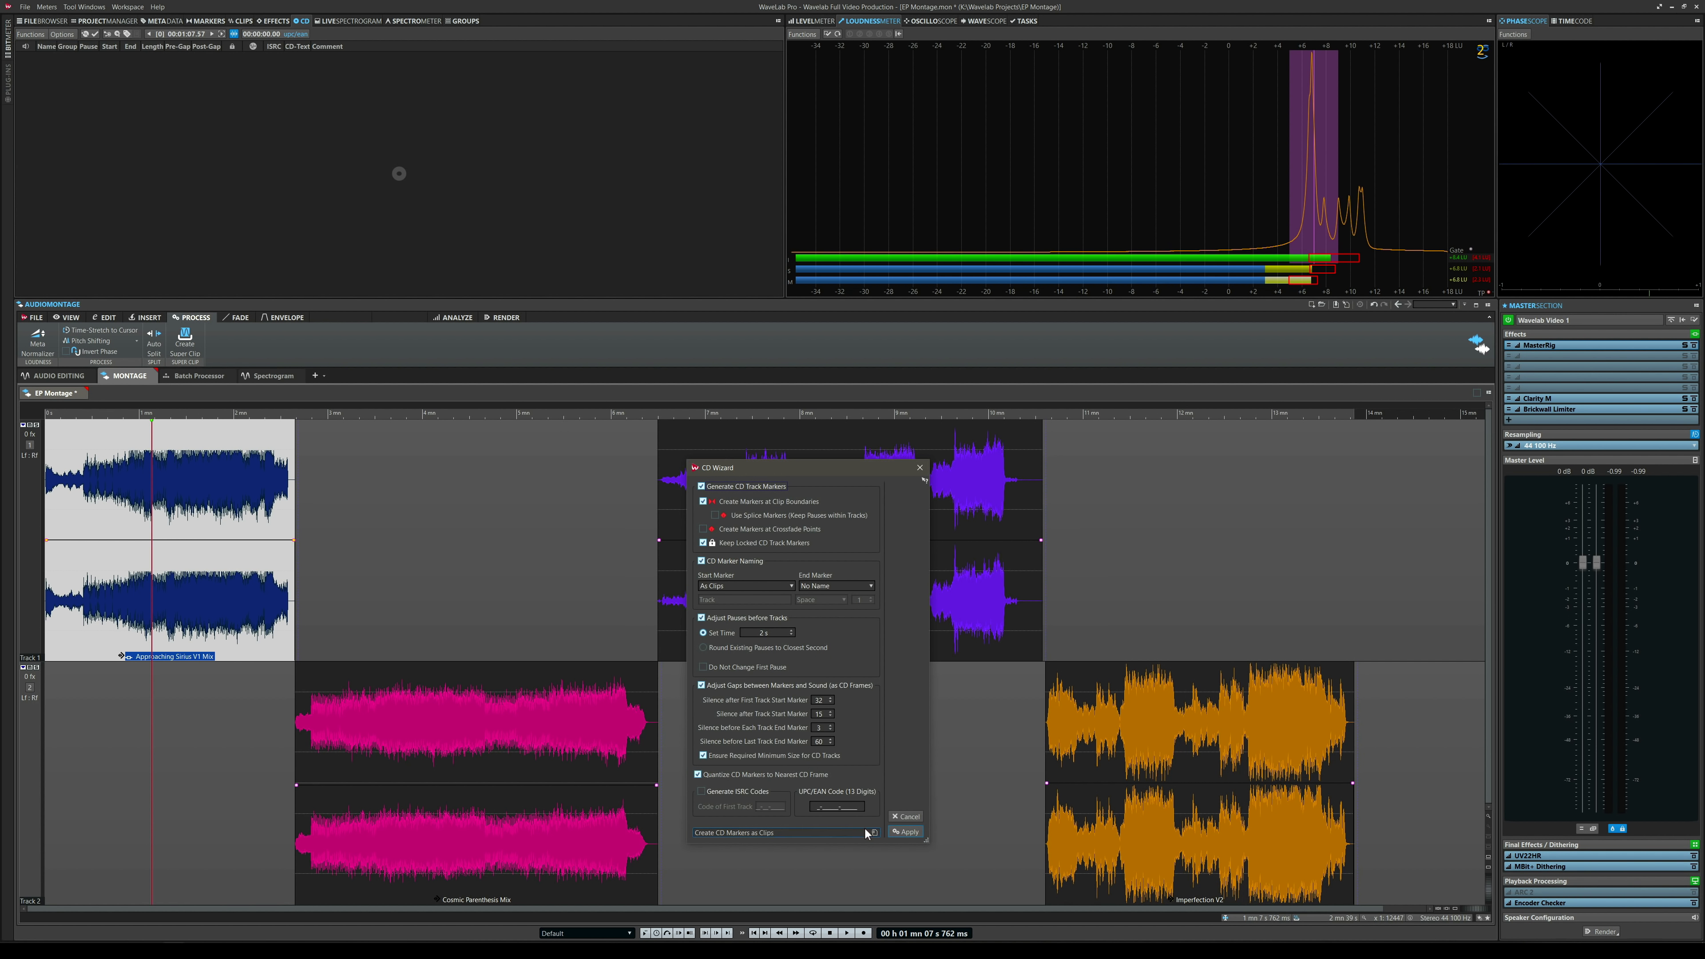
click(917, 835)
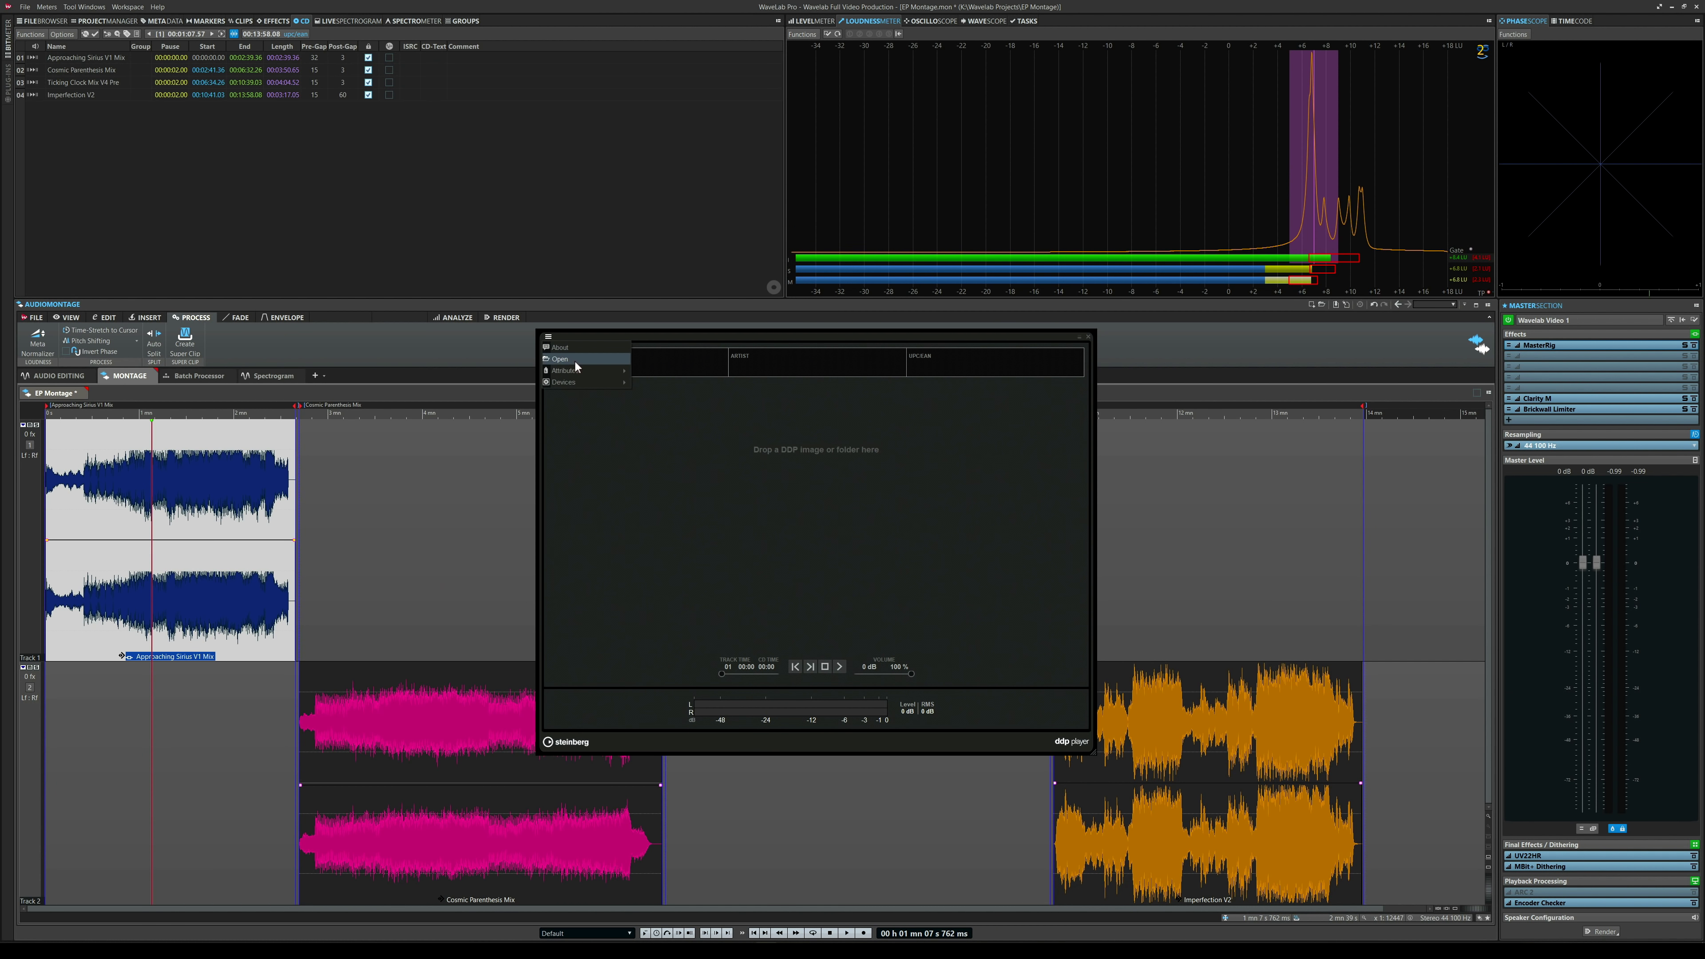
Step: Load the EP's DDP folder in DDP Player and skip ahead to track 03
click(576, 367)
click(970, 713)
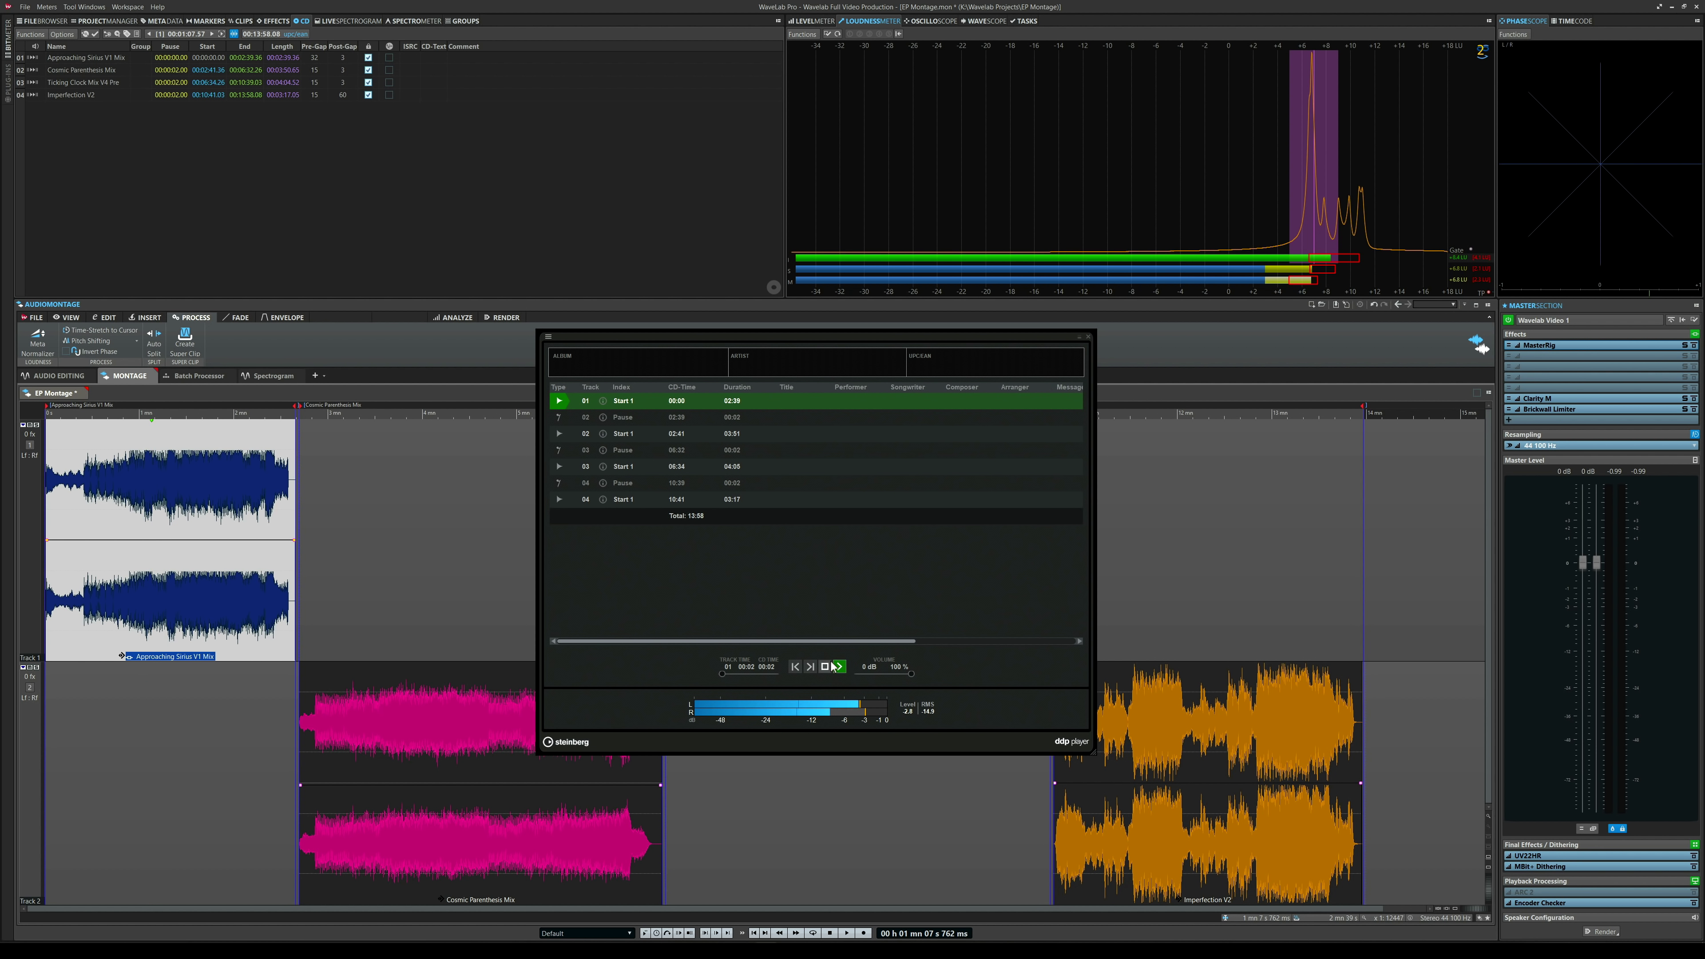
click(811, 667)
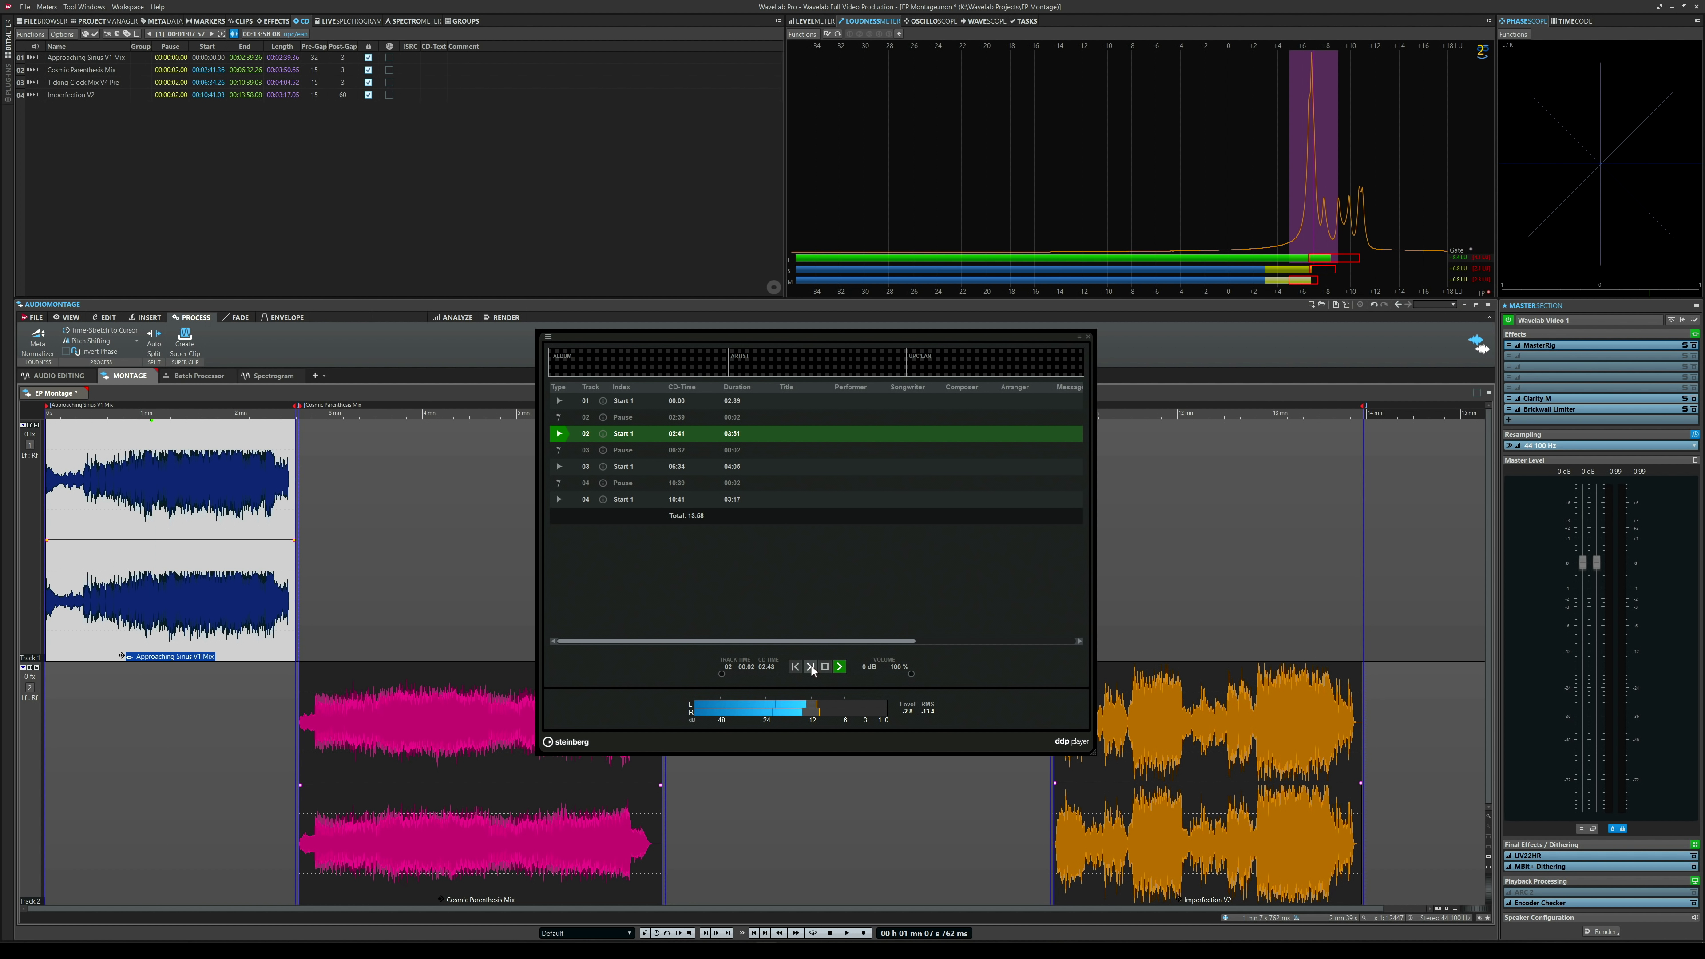
click(811, 667)
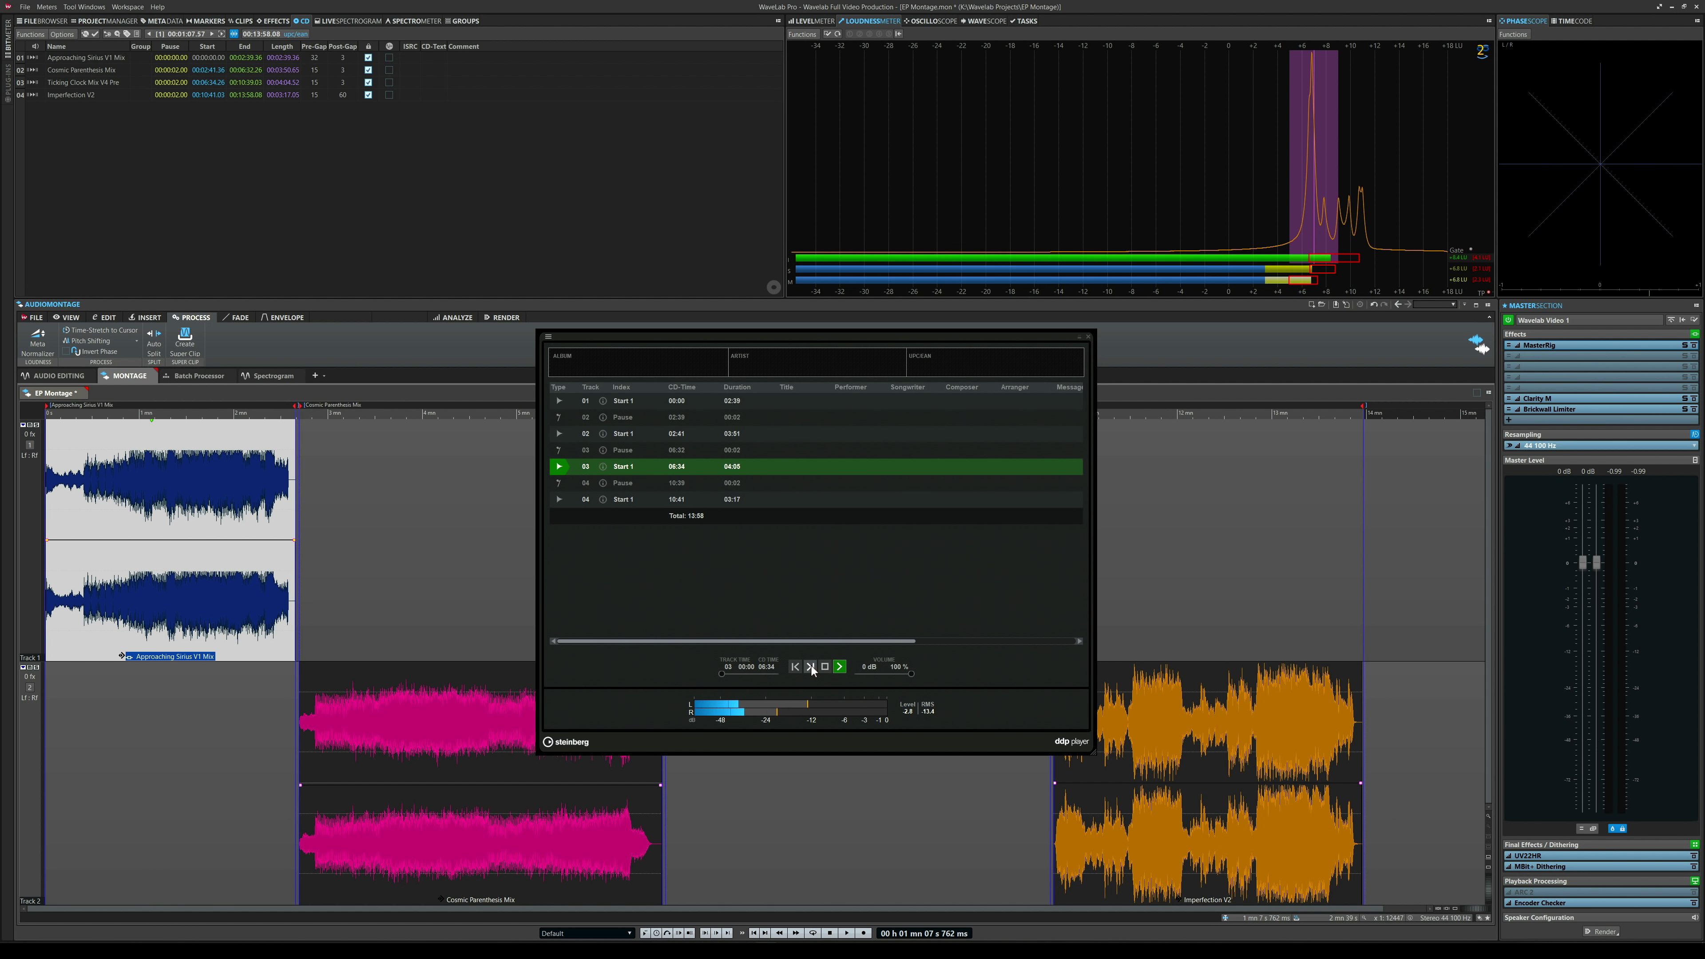